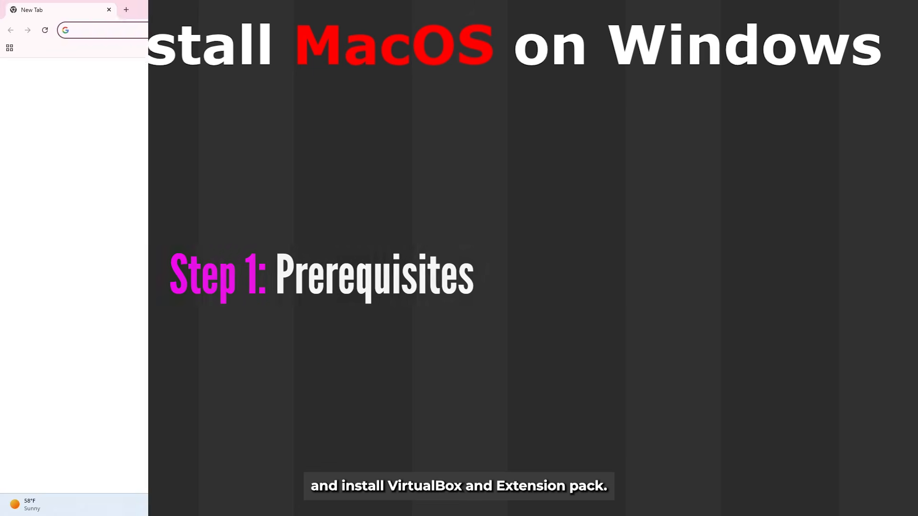
Search the web for "virtualbox" and open the download page of the official Oracle VirtualBox site.
type("virtualbox")
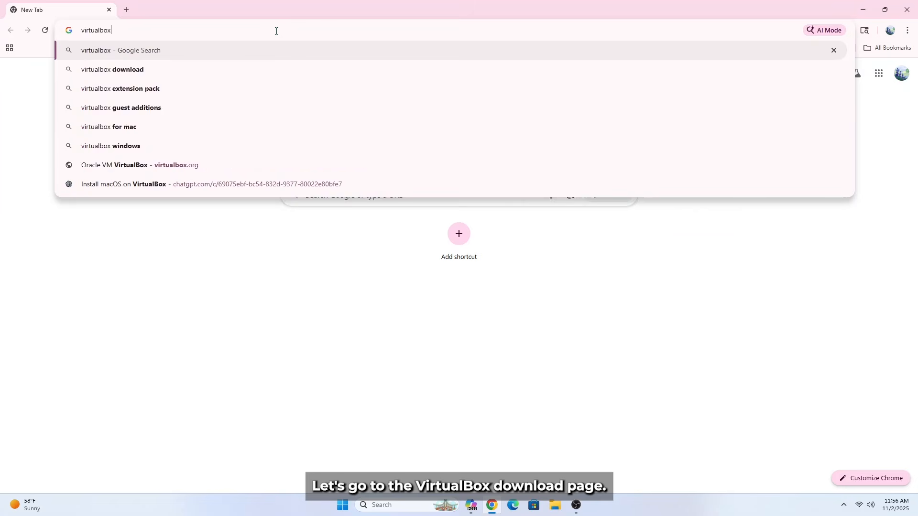
key("Return")
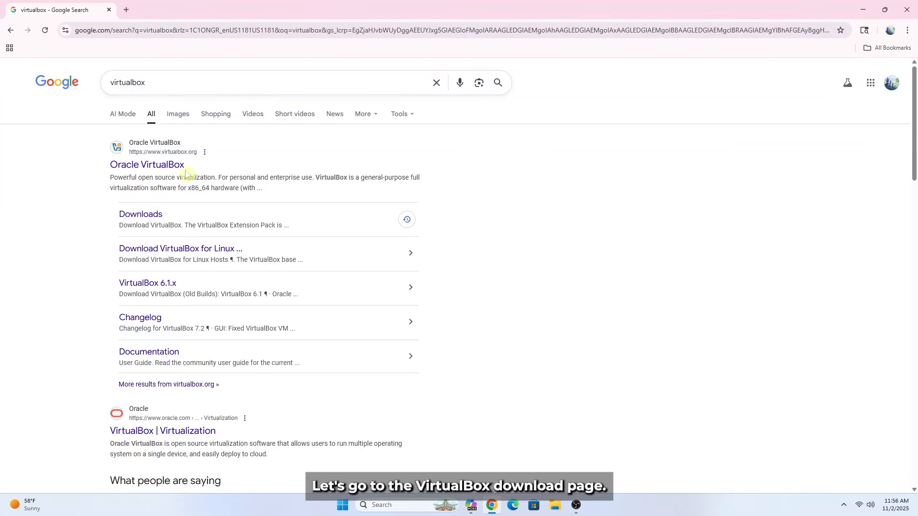
left_click(173, 165)
left_click(170, 167)
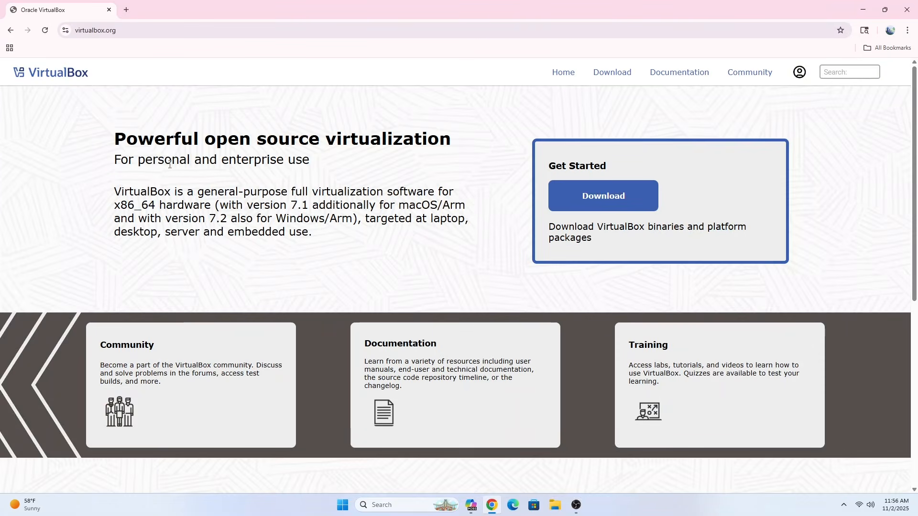
left_click(588, 204)
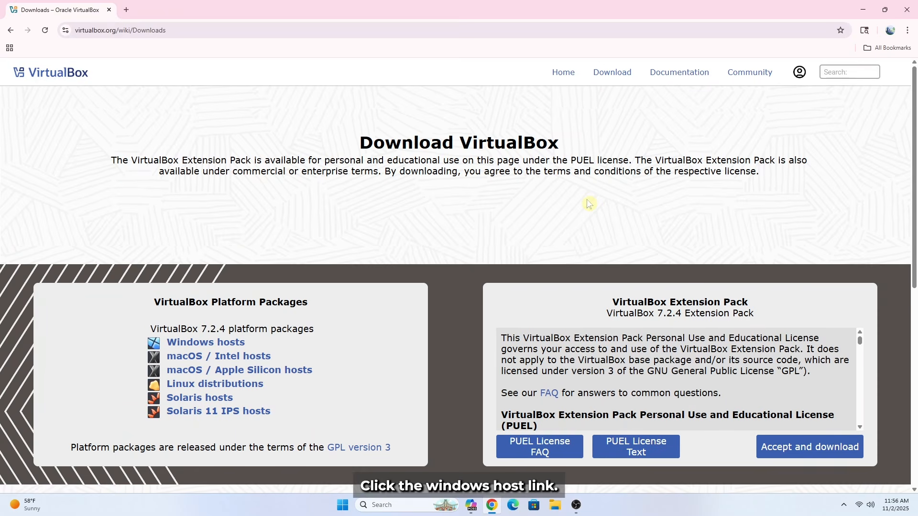
Download the VirtualBox 7.2.4 platform package for Windows hosts into the Downloads folder.
left_click(206, 343)
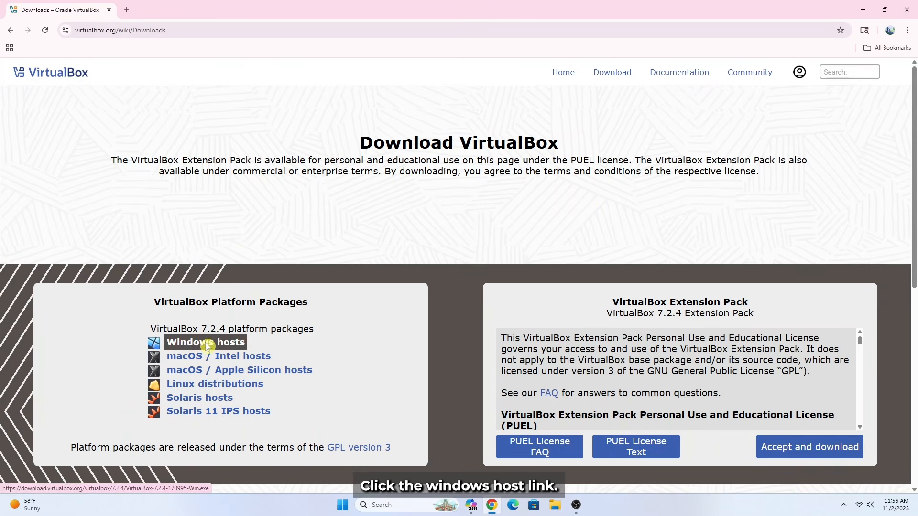
left_click(40, 110)
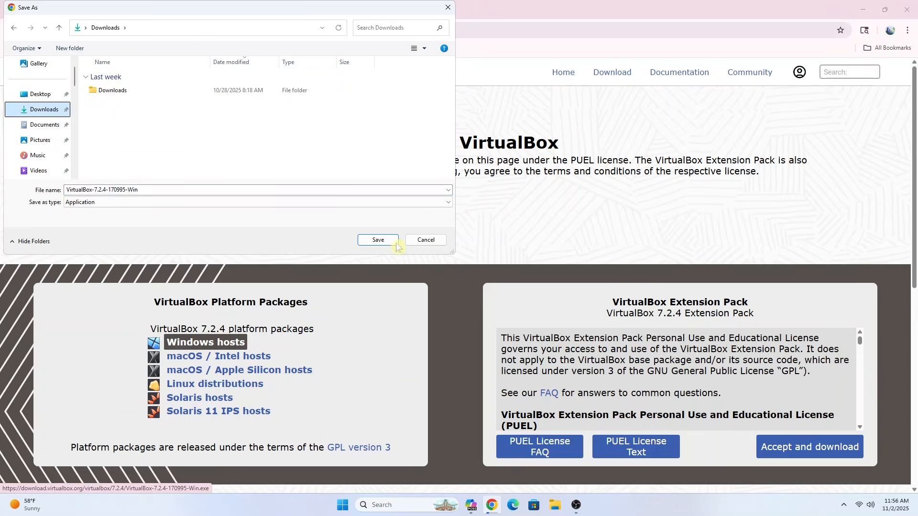
left_click(377, 240)
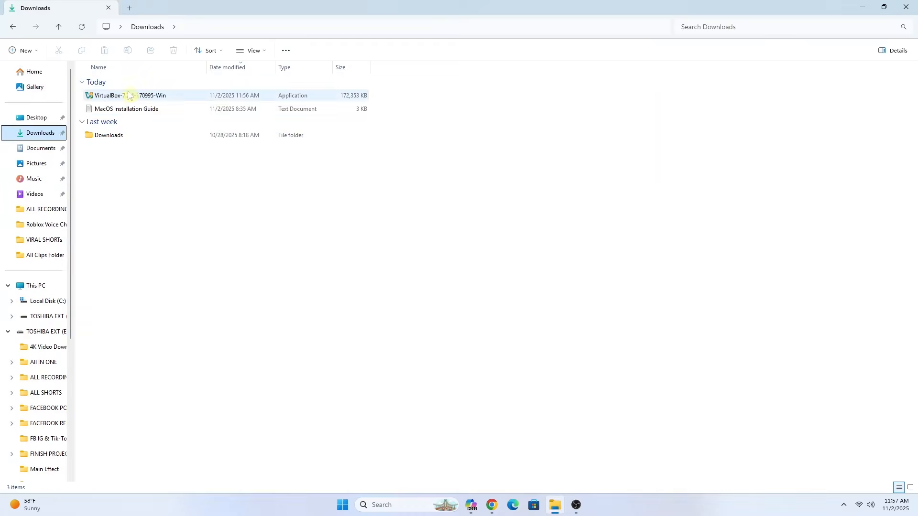
Run the downloaded VirtualBox-7.2.4-170995-Win installer, accept the license terms and complete the installation with VirtualBox set to start.
double_click(128, 95)
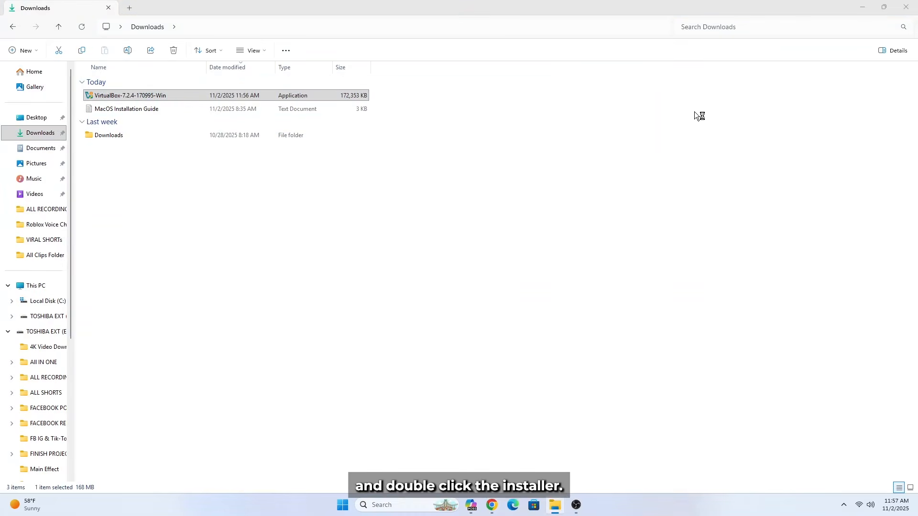
left_click(863, 10)
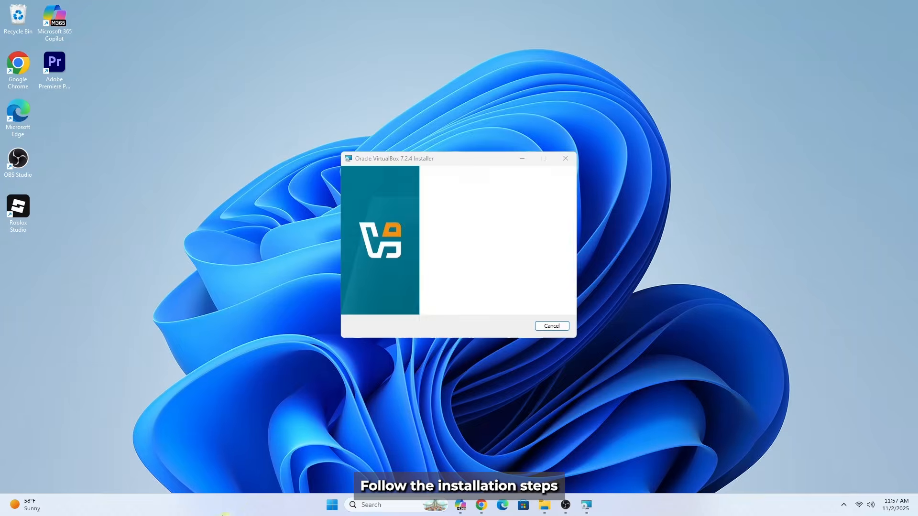
left_click(507, 326)
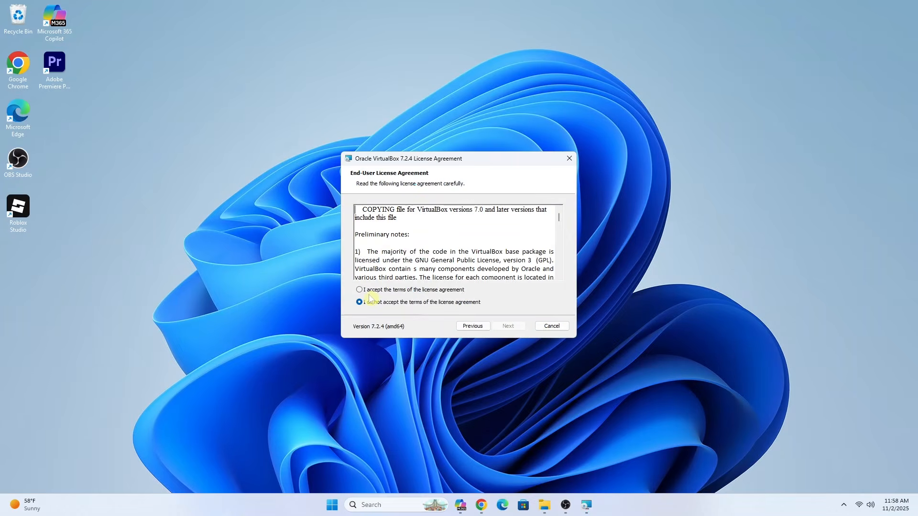
left_click(370, 290)
left_click(507, 327)
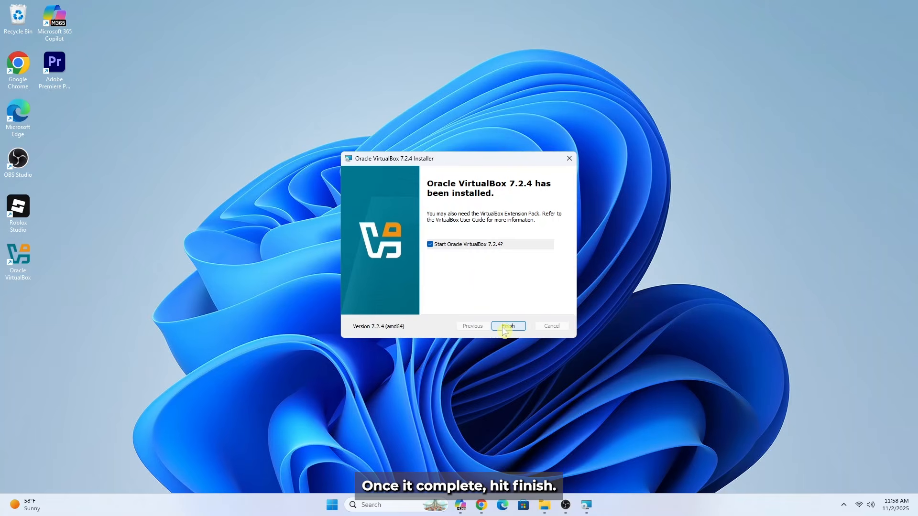
left_click(507, 327)
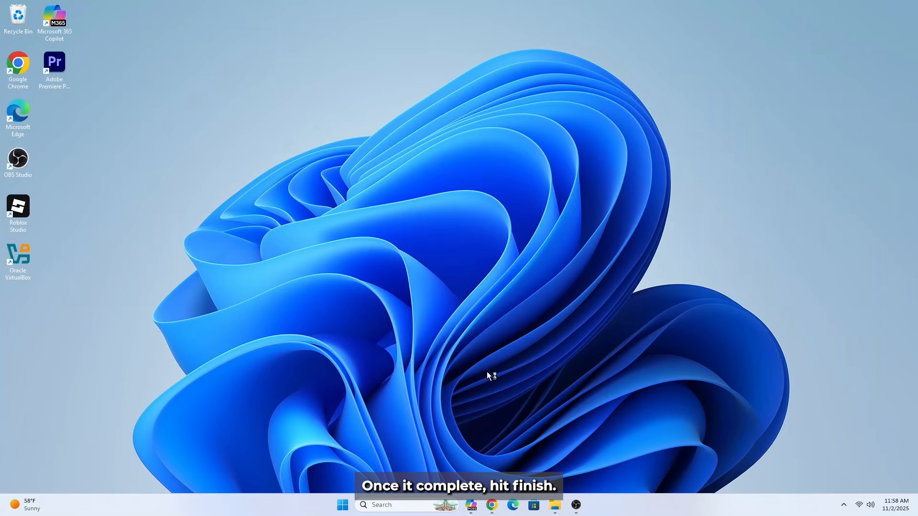
Accept the license and download the VirtualBox 7.2.4 Extension Pack from the VirtualBox downloads page.
left_click_drag(613, 158, 754, 168)
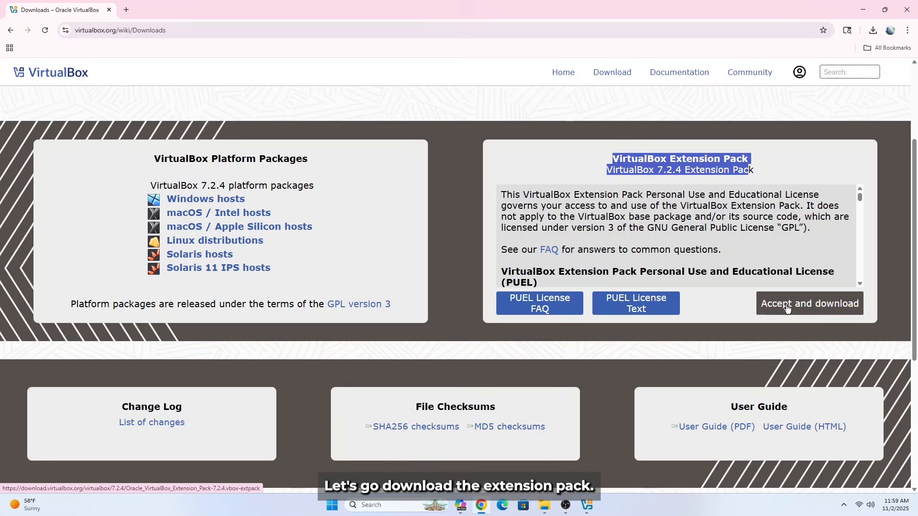
left_click(786, 304)
left_click(378, 239)
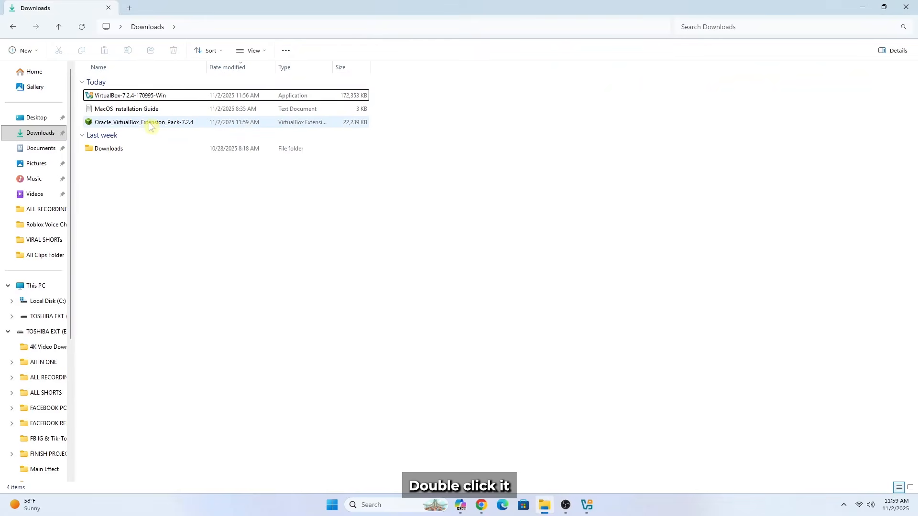
Install the downloaded Oracle_VirtualBox_Extension_Pack-7.2.4 file in VirtualBox and agree to its license.
double_click(149, 125)
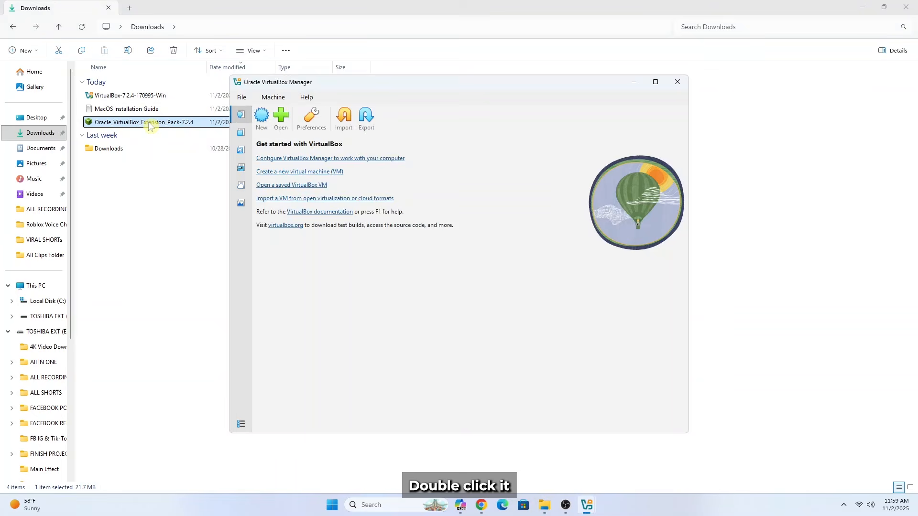
left_click(439, 319)
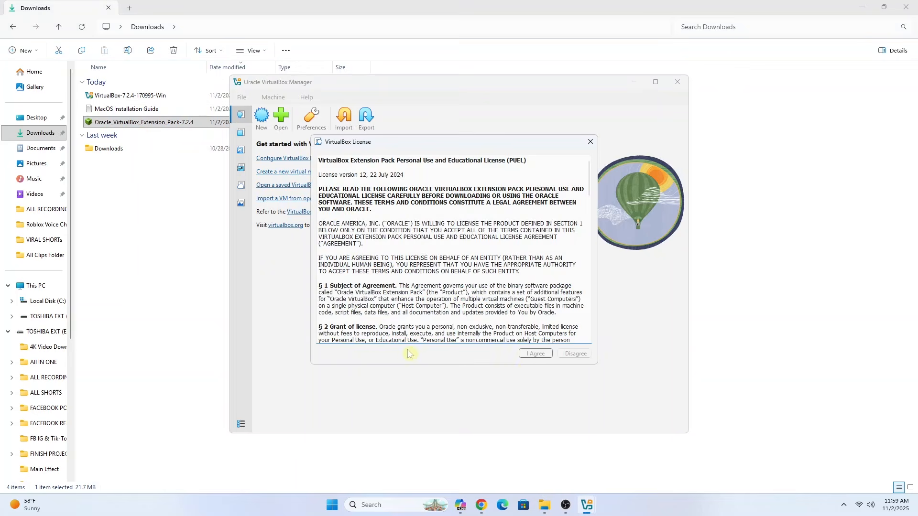
scroll(524, 279, "down", 15)
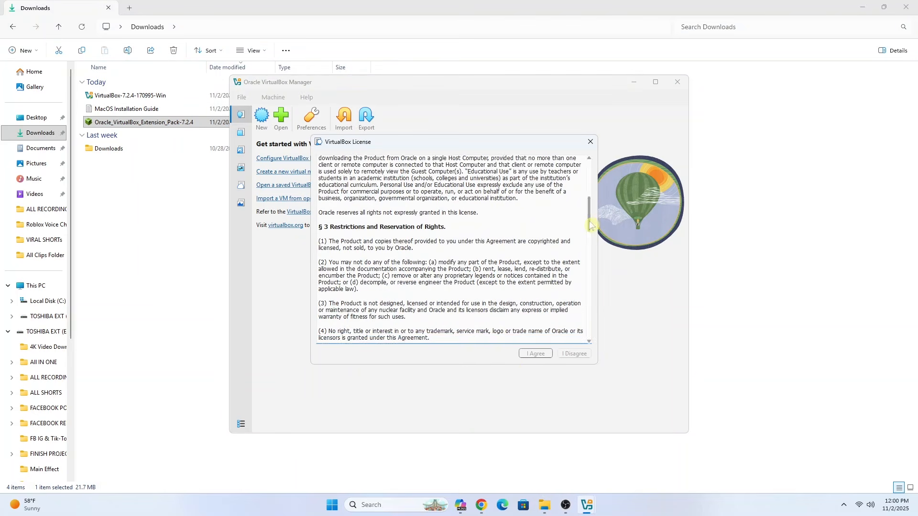
left_click(535, 354)
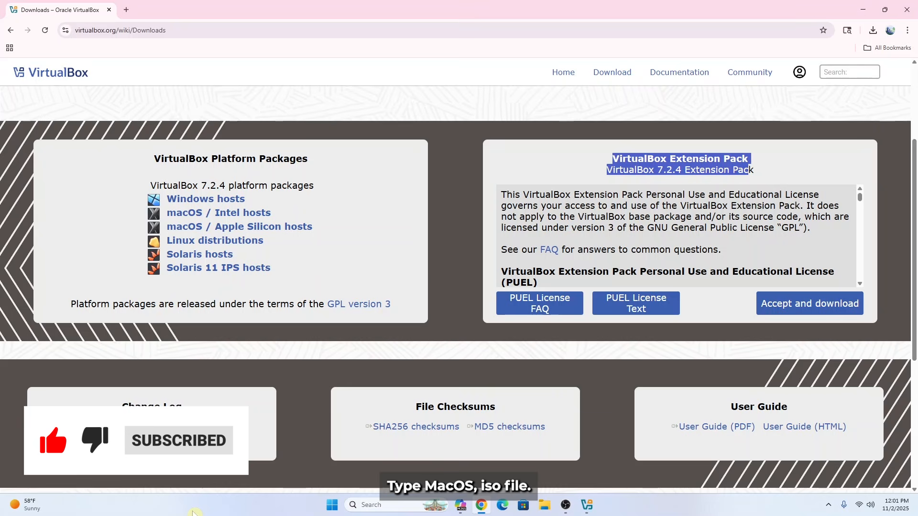
Search the web for "macos iso" and open the Internet Archive's macOS ISO page.
left_click(201, 30)
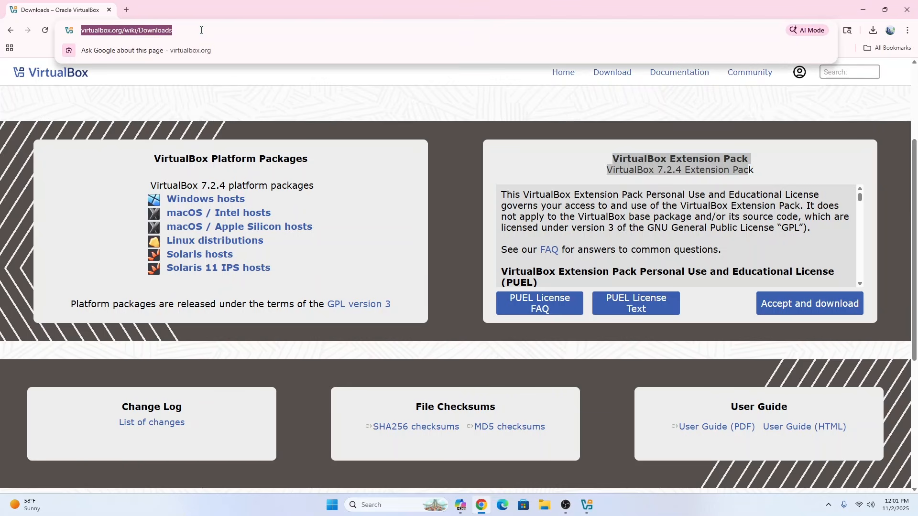
type("macos iso")
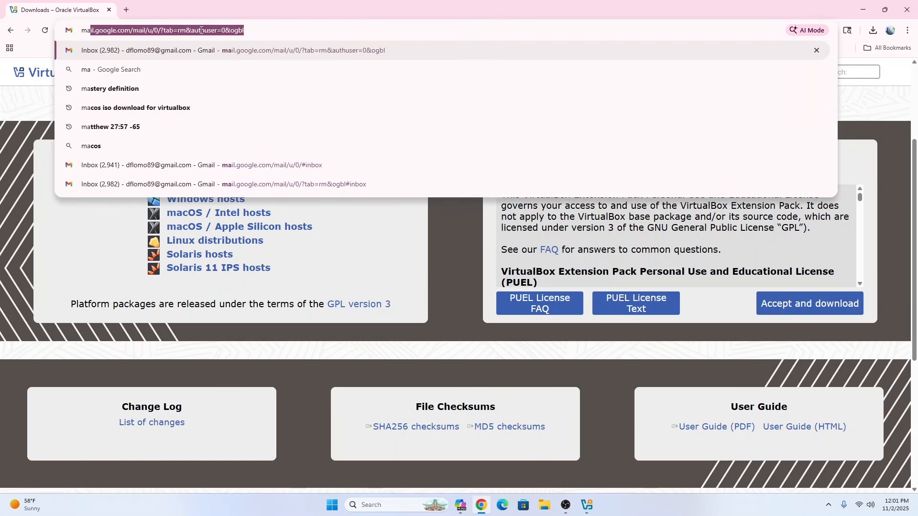
key("Return")
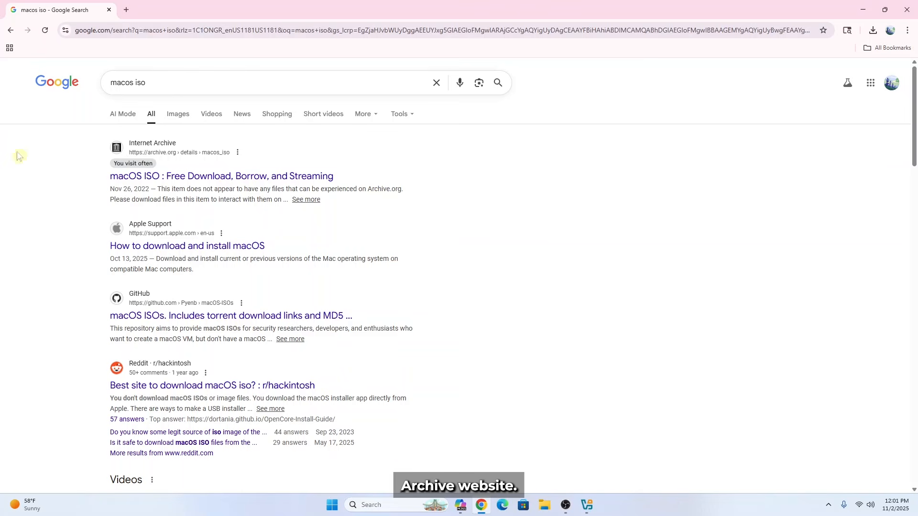
left_click(154, 181)
Download BigSur_11.7.1.iso from the page's ISO image files and save it to the Downloads folder.
scroll(594, 247, "down", 5)
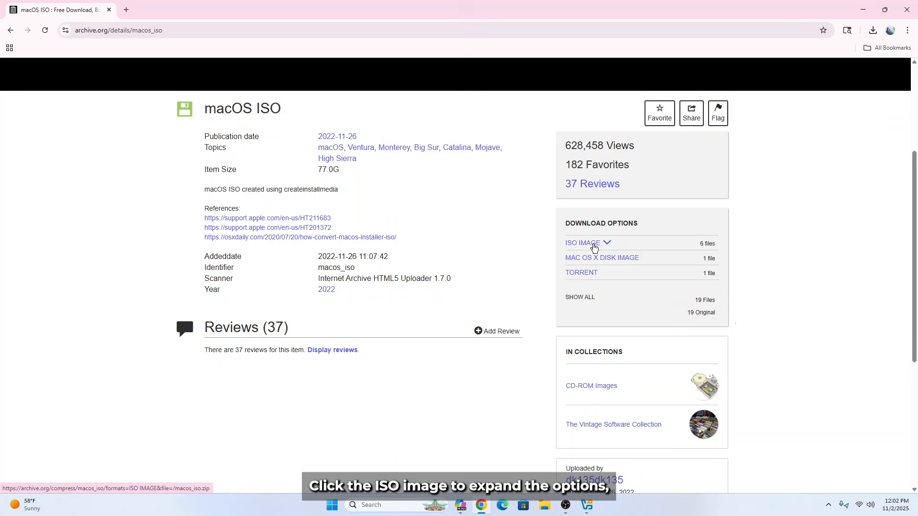
left_click(594, 245)
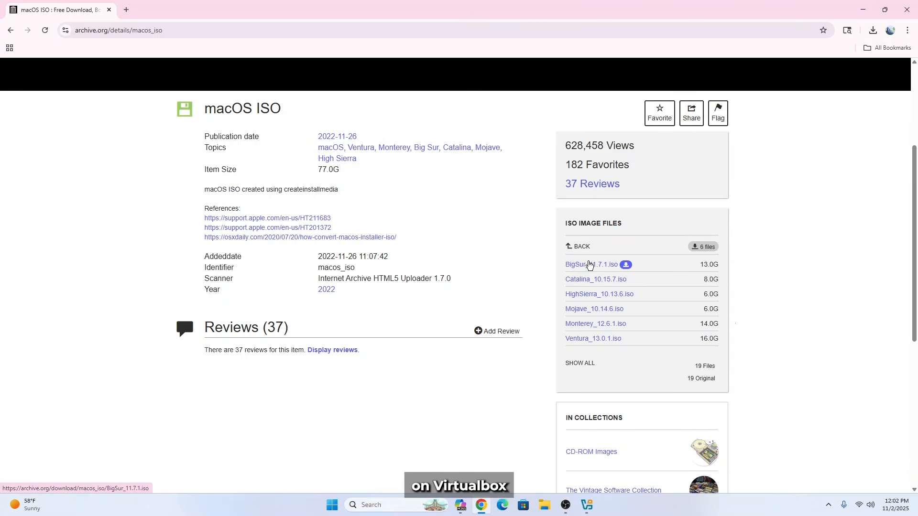
left_click(589, 265)
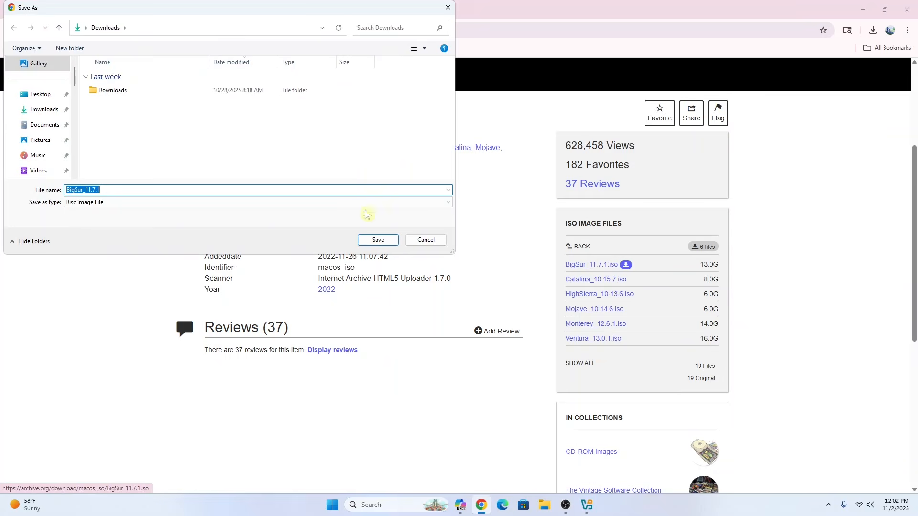
left_click(381, 242)
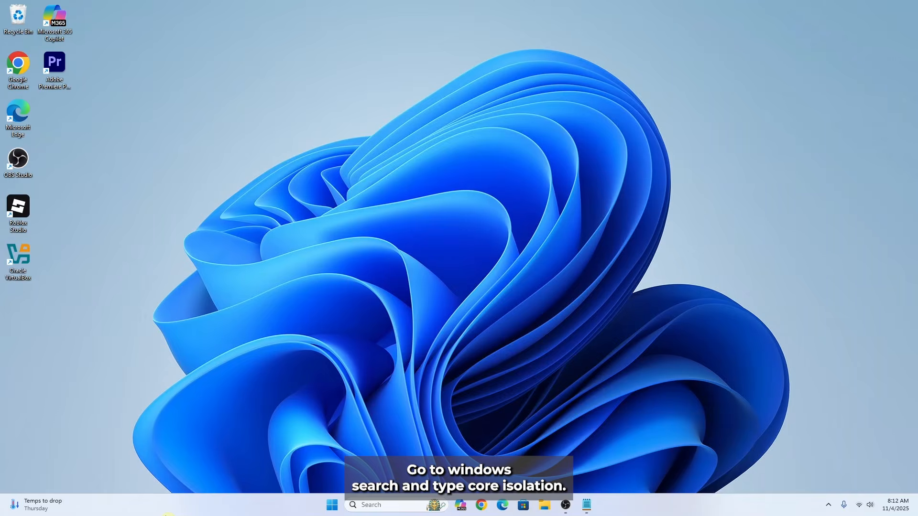
Open the Core isolation settings in Windows Security and turn off Memory integrity.
key("super")
type("core")
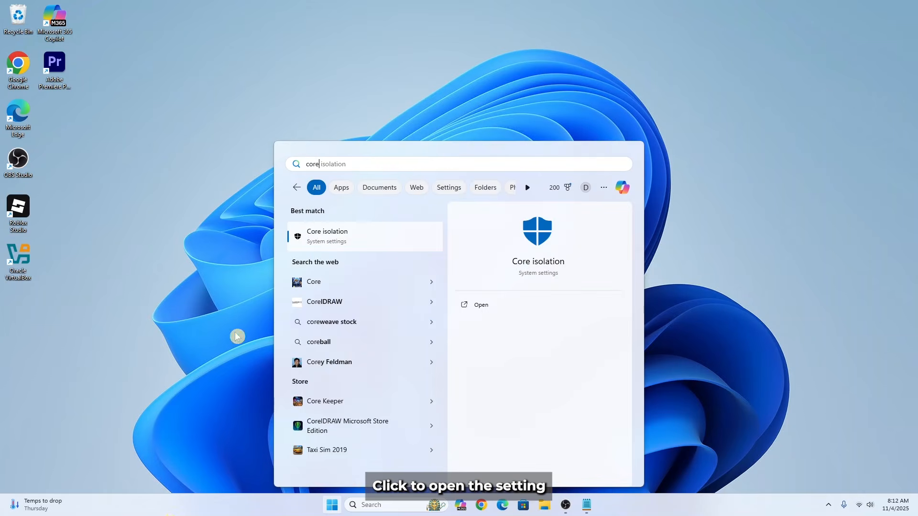
left_click(345, 241)
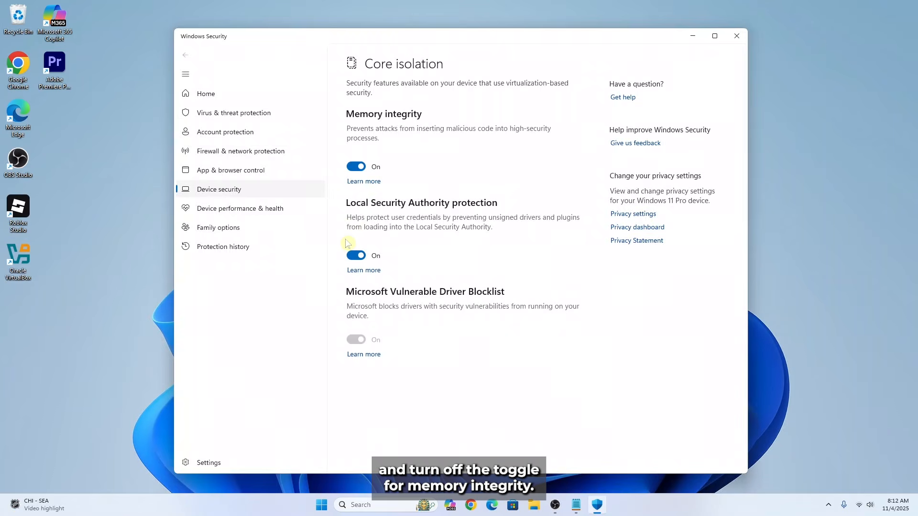
left_click(358, 166)
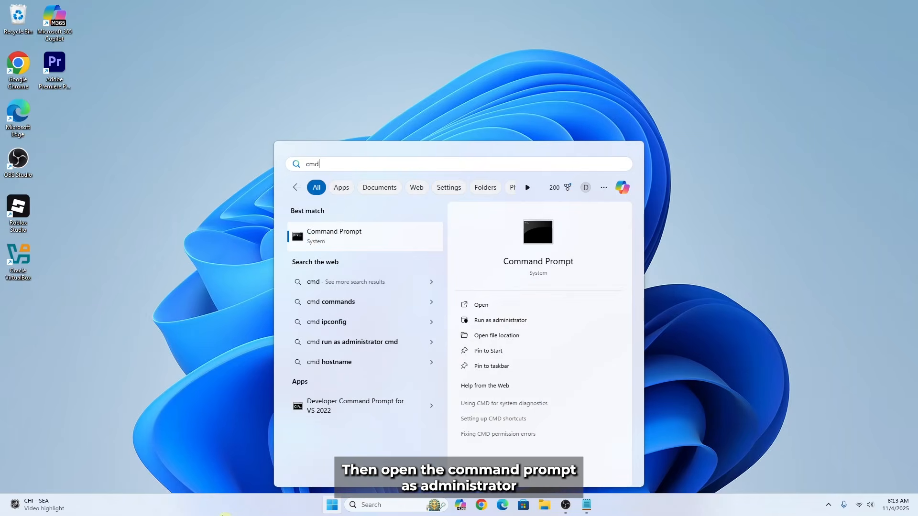
Run "bcdedit /set hypervisorlaunchtype off" in an administrator Command Prompt, copying the command from MacOS Installation Guide.txt.
left_click(514, 320)
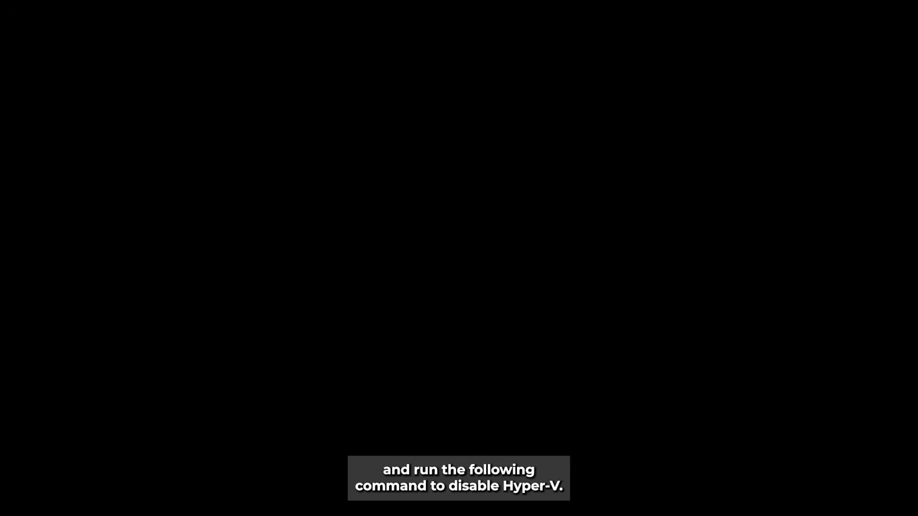
left_click(412, 326)
left_click(577, 505)
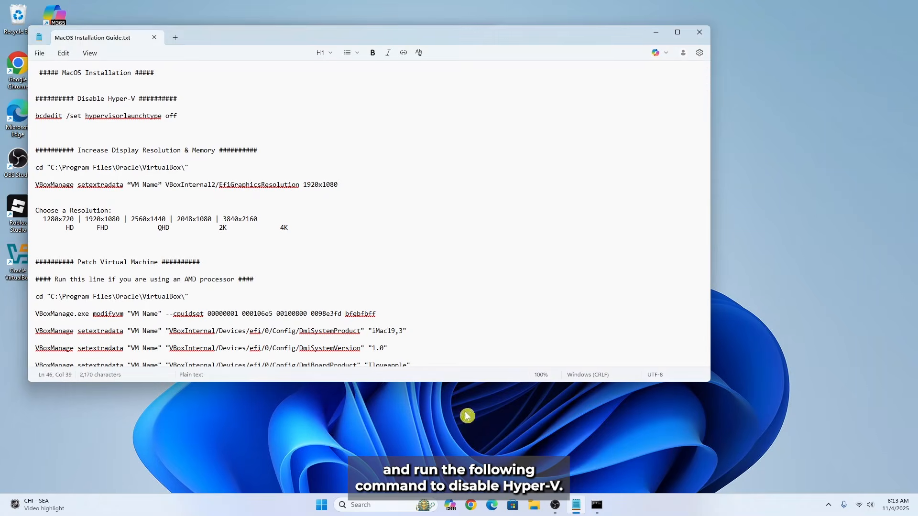
triple_click(52, 120)
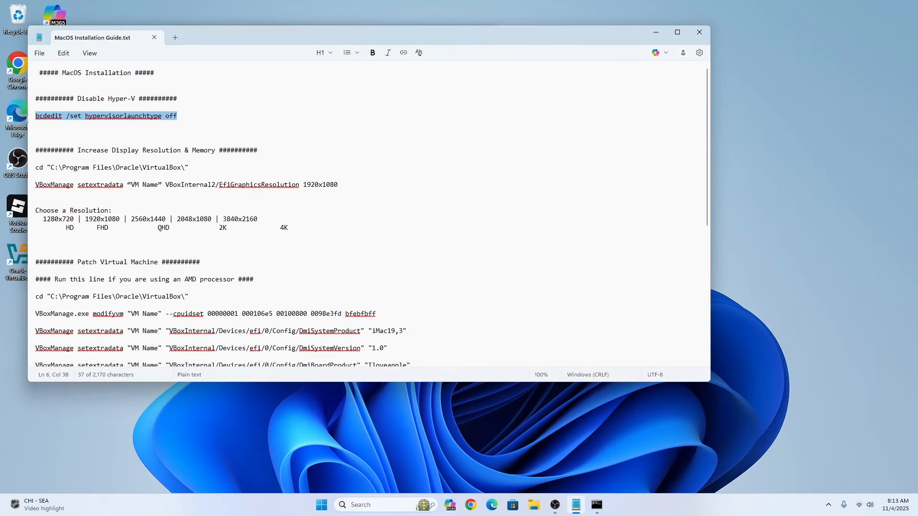
right_click(53, 120)
left_click(99, 127)
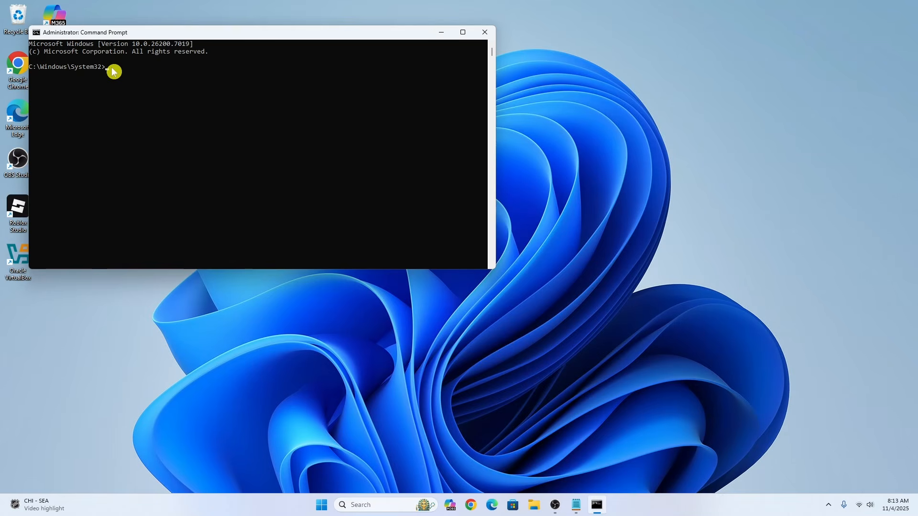
right_click(113, 71)
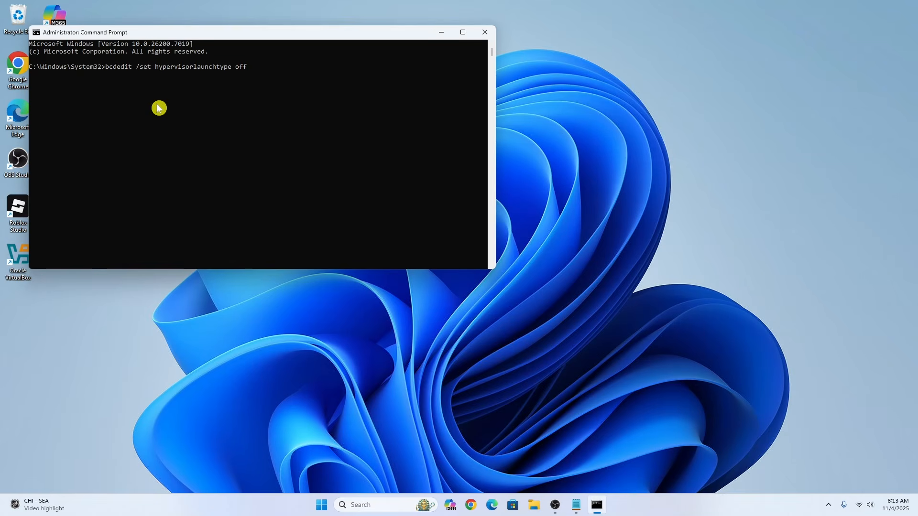
key("Return")
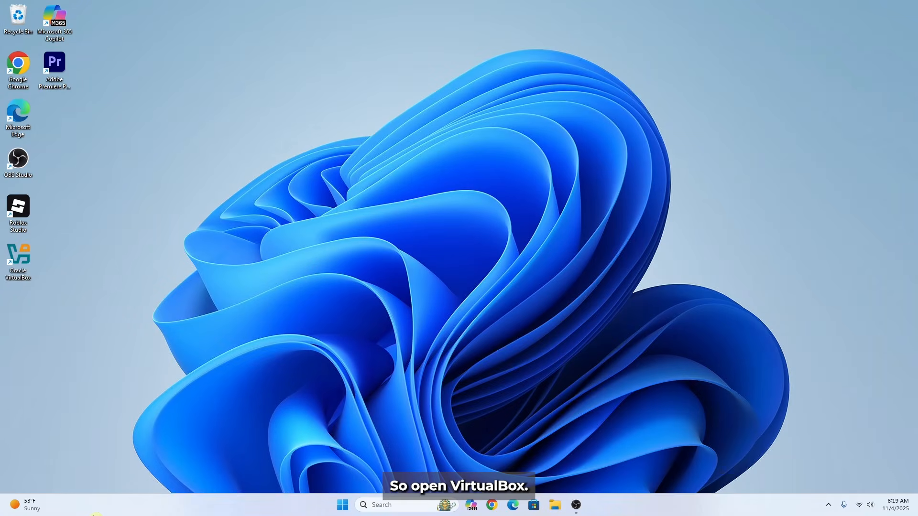
Open Oracle VirtualBox and begin a new virtual machine named "MacOS X".
double_click(18, 258)
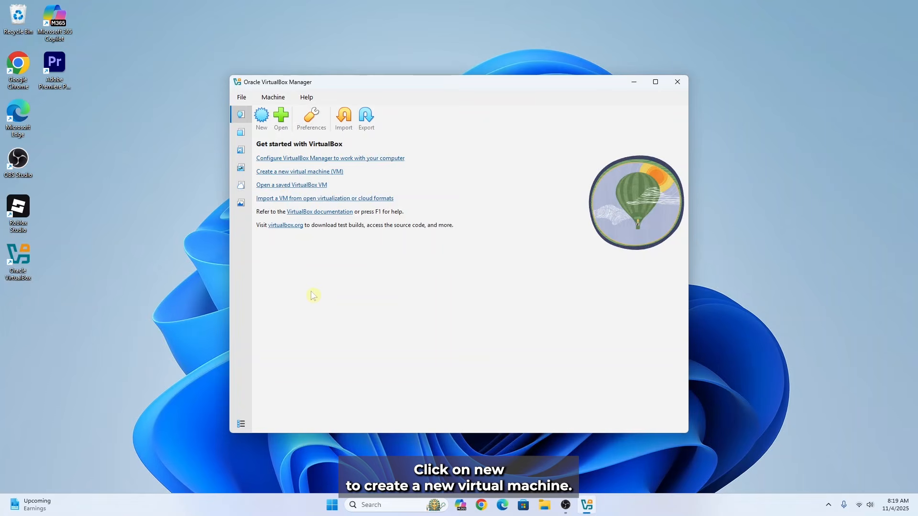
left_click(261, 117)
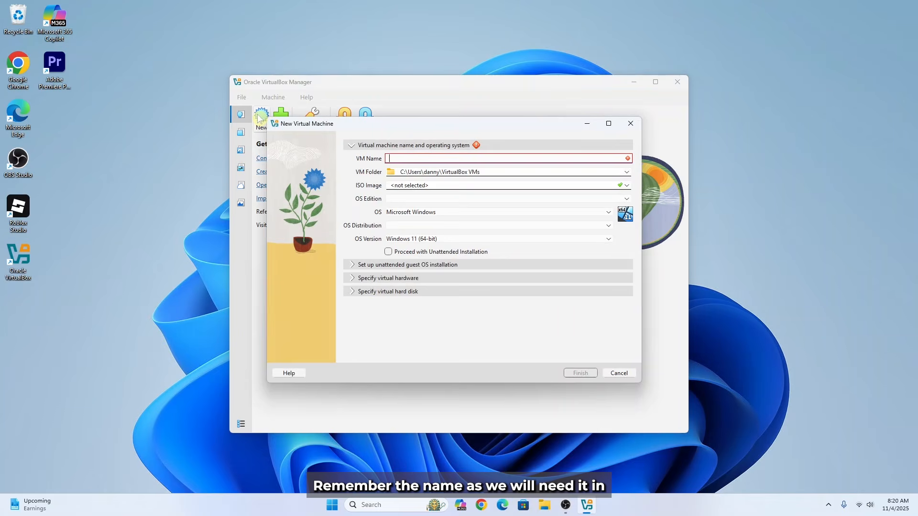
type("MacOS")
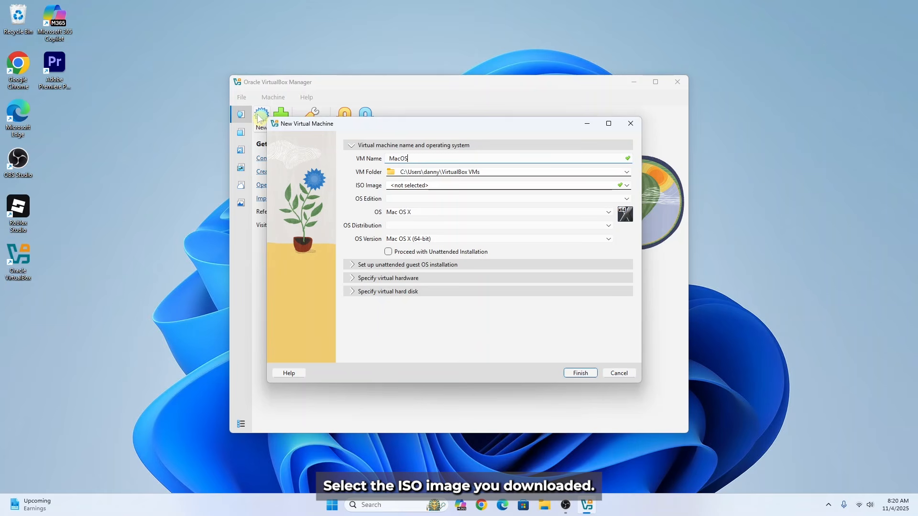
type(" X")
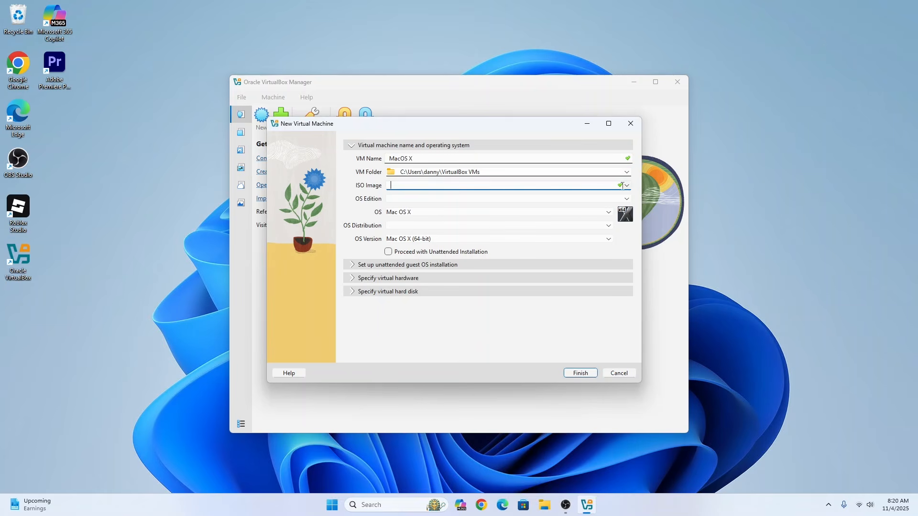
Choose BigSur_11.7.1 from the Downloads folder as the new virtual machine's ISO image.
left_click(625, 185)
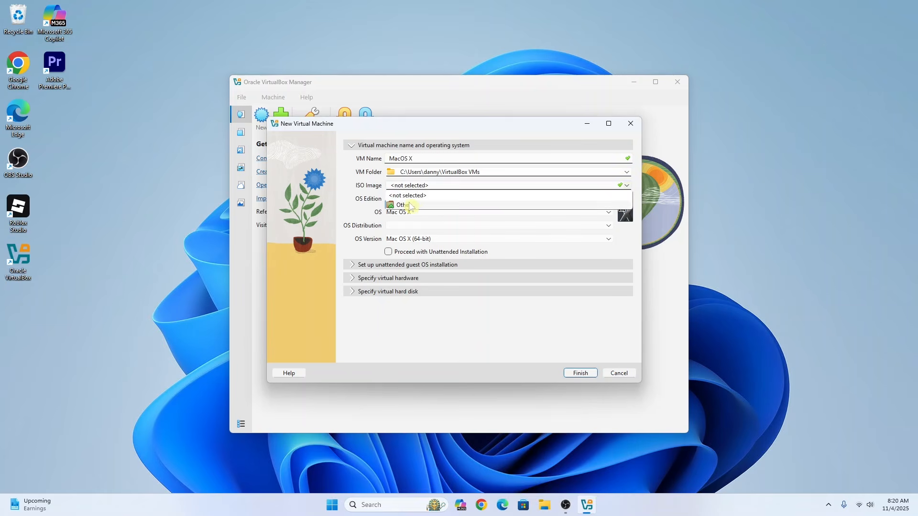
left_click(405, 205)
left_click(381, 221)
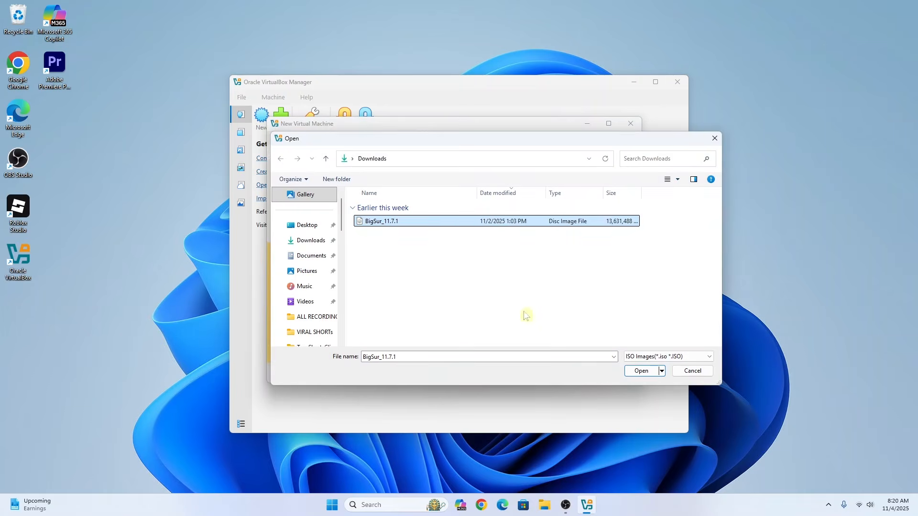
left_click(638, 372)
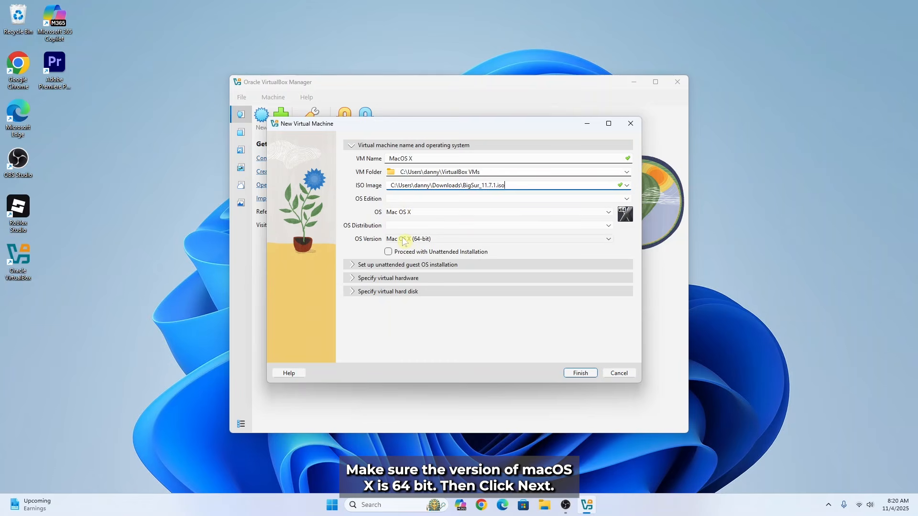
Set the new virtual machine's base memory to 5004 MB and its number of CPUs to 3.
left_click(352, 278)
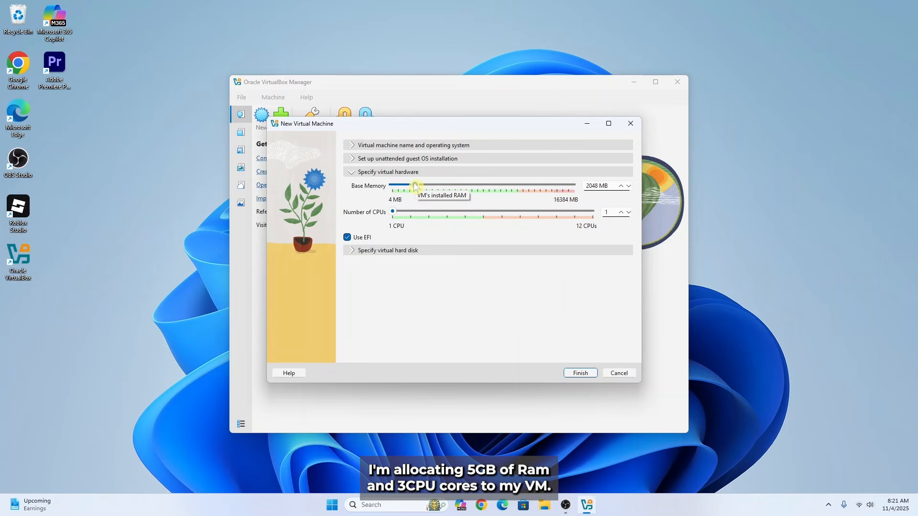
left_click_drag(415, 186, 448, 185)
left_click_drag(402, 215, 423, 215)
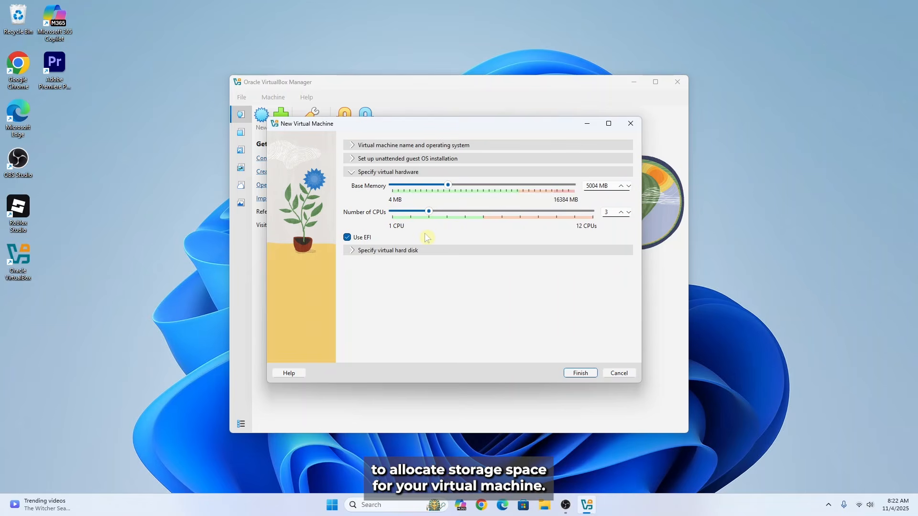
Set the new virtual hard disk's size to 100 GB and finish creating the virtual machine.
left_click(354, 253)
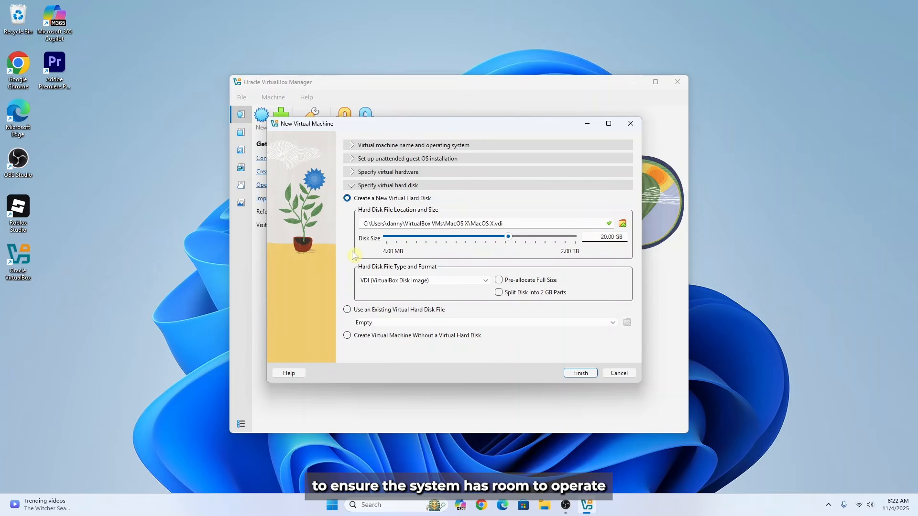
double_click(600, 233)
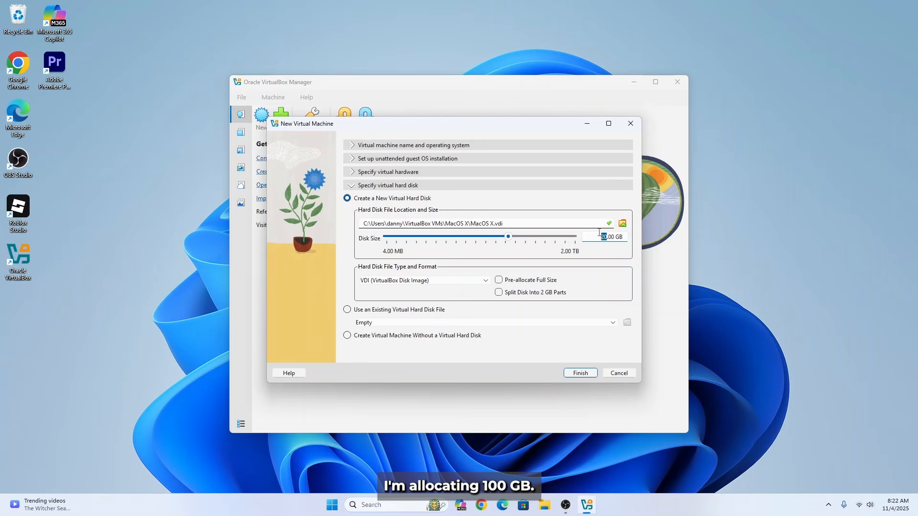
type("10")
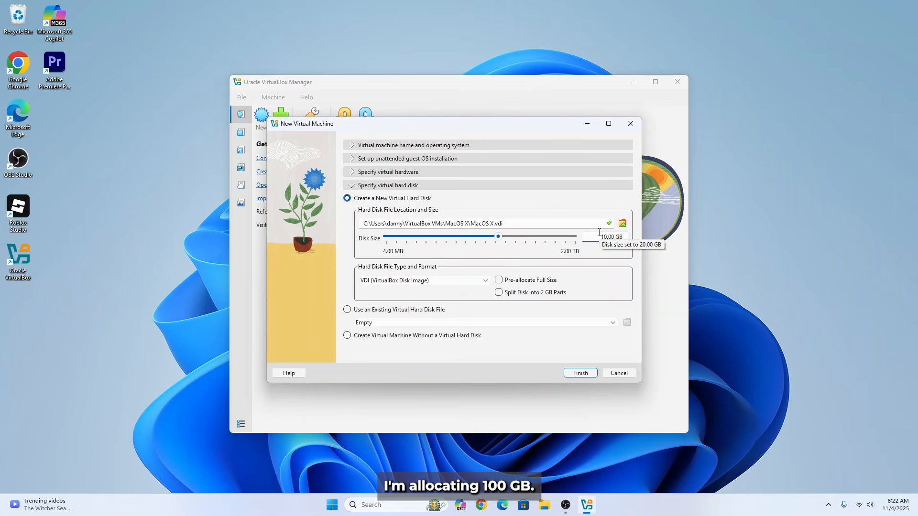
type("0")
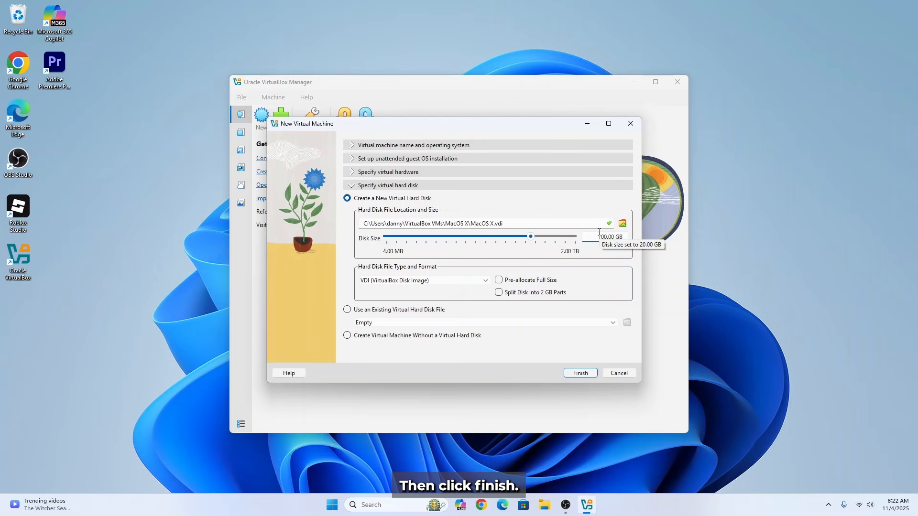
left_click(577, 373)
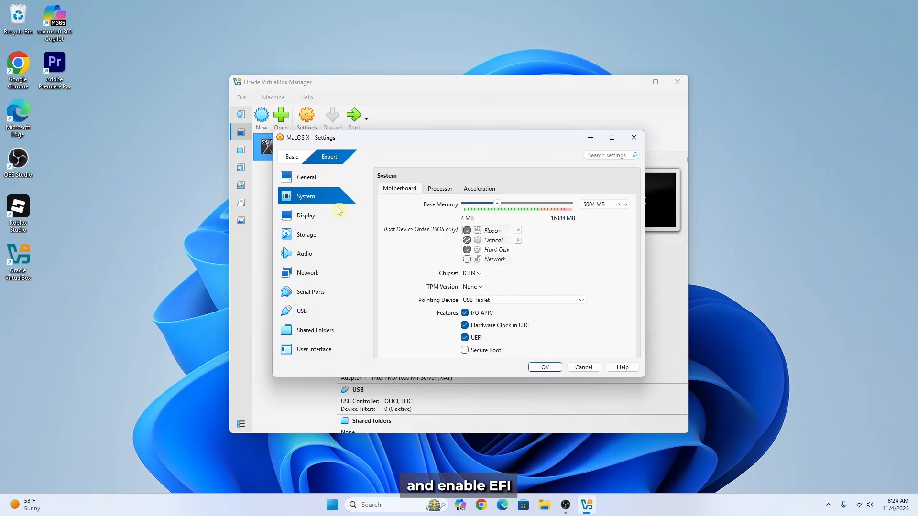
In the MacOS X machine's settings, set video memory to 128 MB, attach network Adapter 1 to Bridged Adapter, and save.
left_click(314, 217)
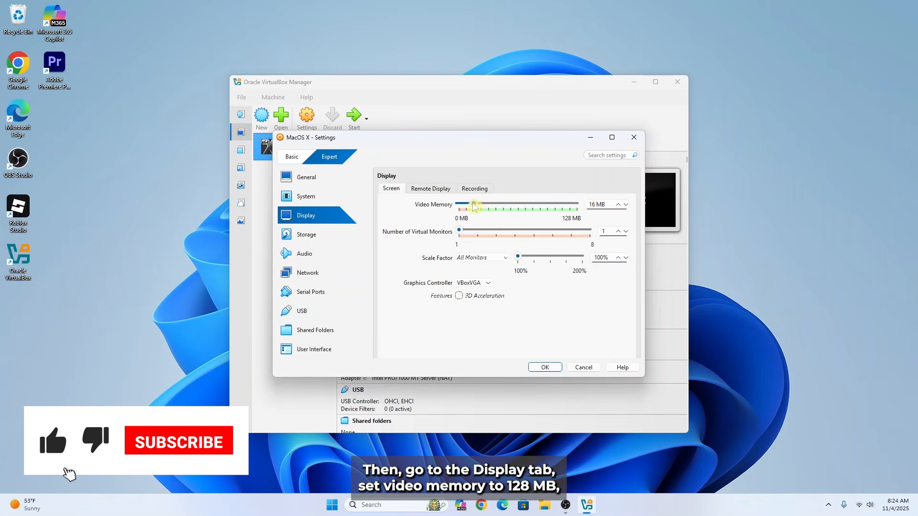
left_click_drag(474, 203, 579, 207)
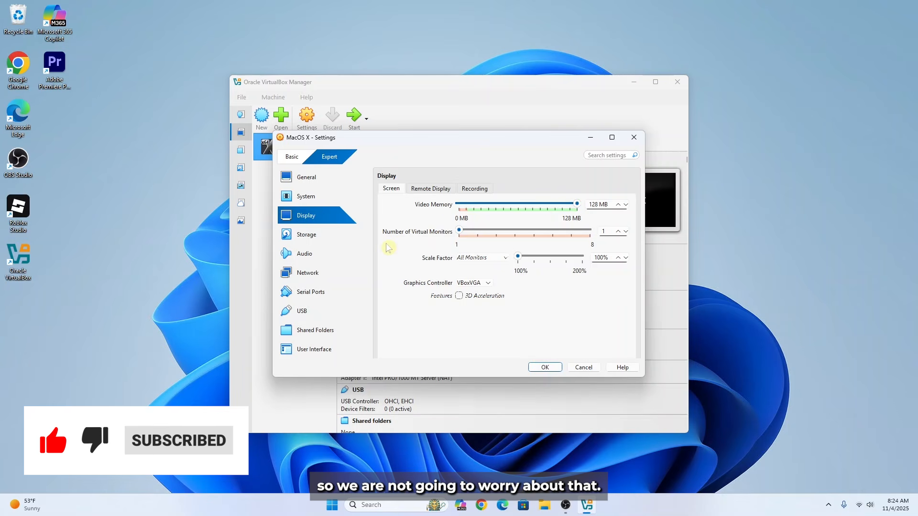
left_click(341, 272)
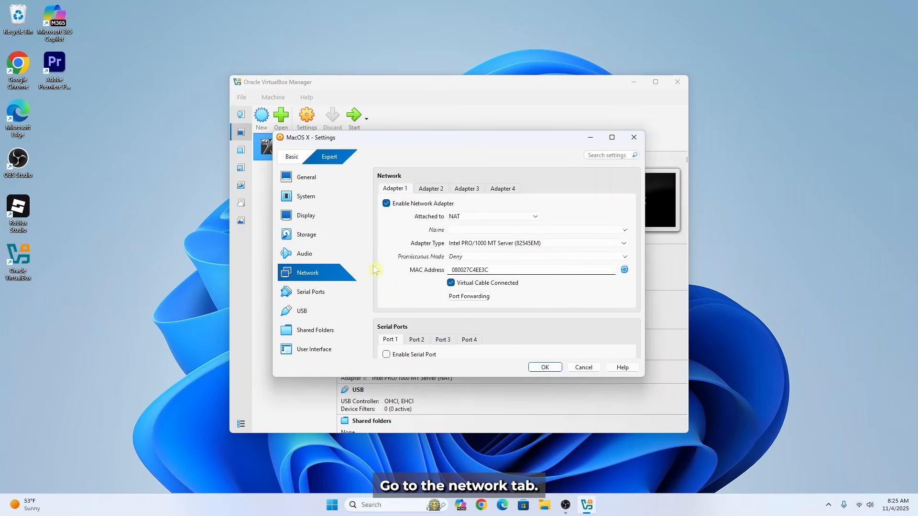
left_click(462, 218)
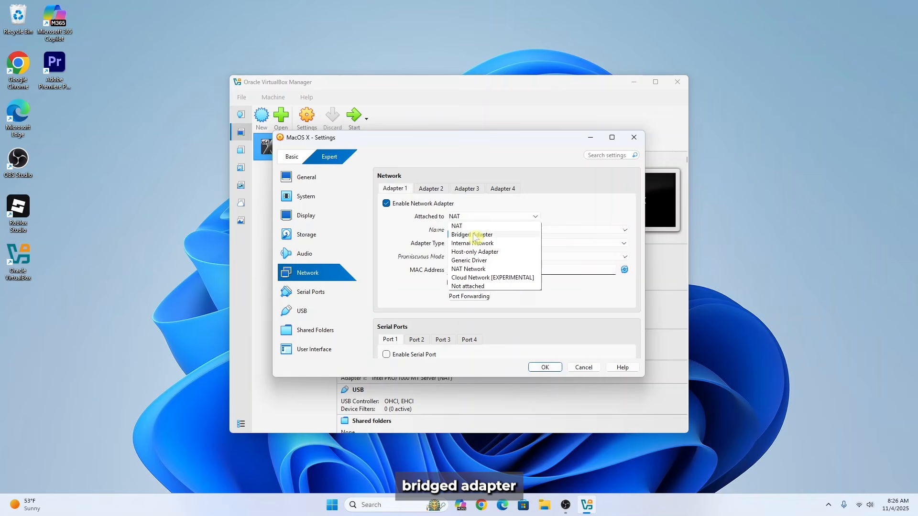
left_click(474, 235)
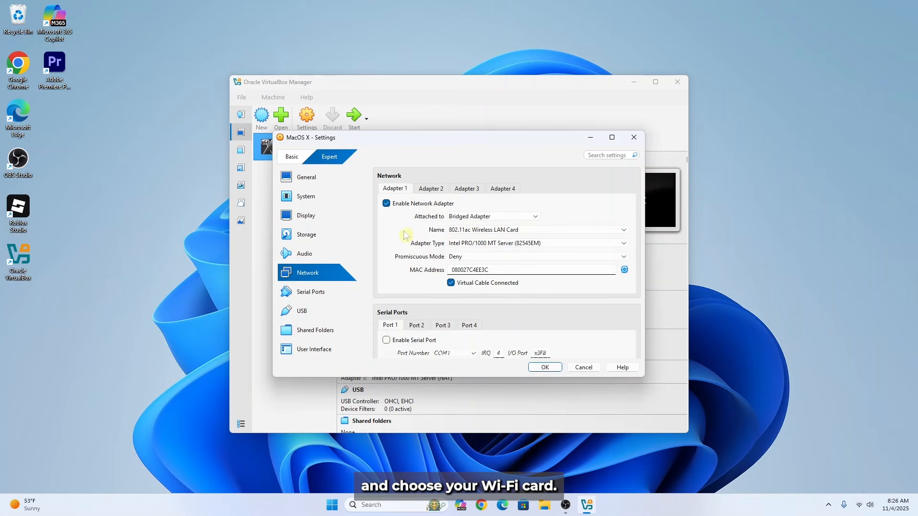
left_click(311, 313)
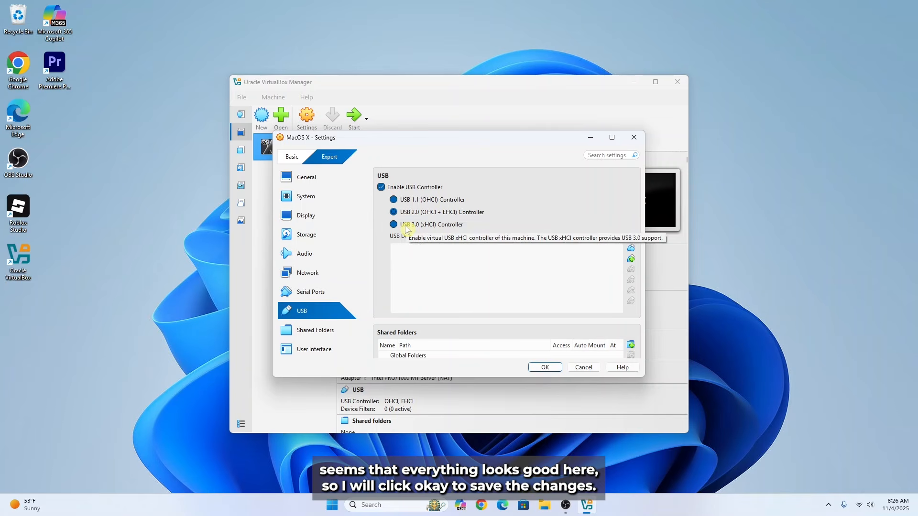
left_click(544, 367)
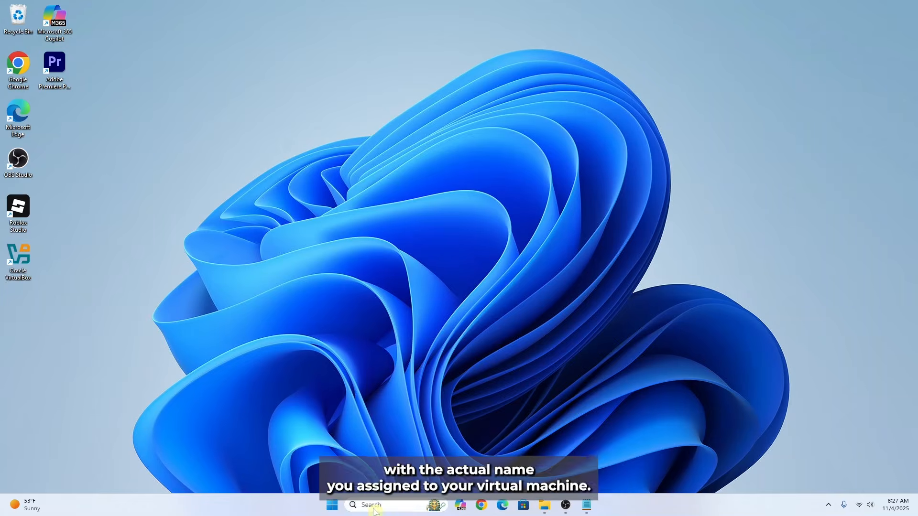
Open an administrator Command Prompt and review the AMD and Intel processor patch sections in MacOS Installation Guide.txt.
left_click(374, 505)
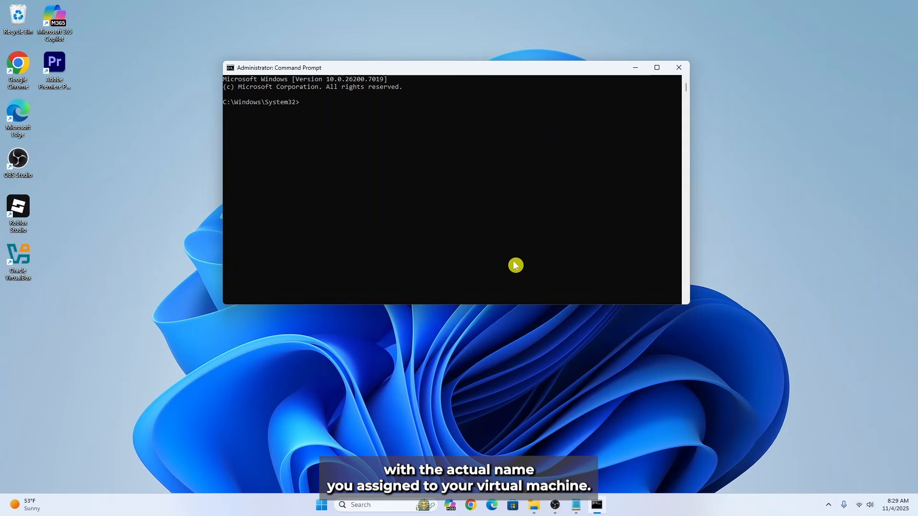
left_click(576, 506)
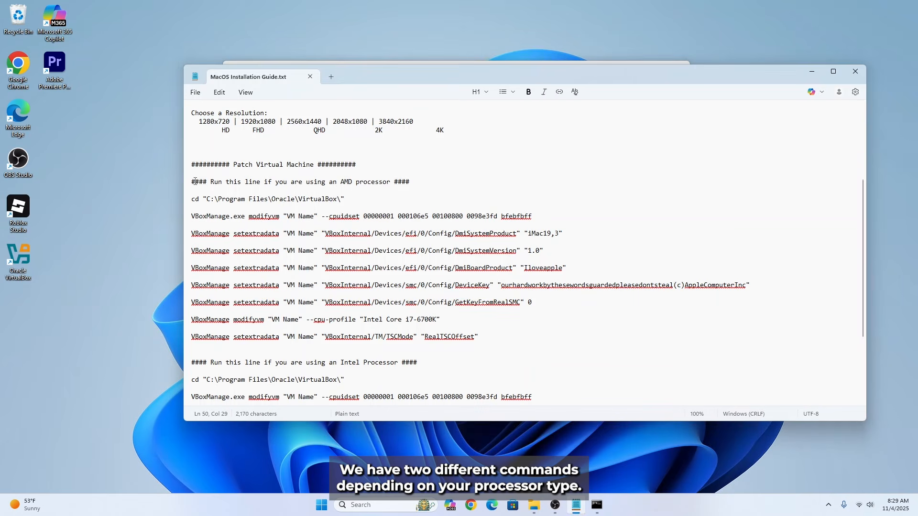
left_click_drag(191, 181, 417, 184)
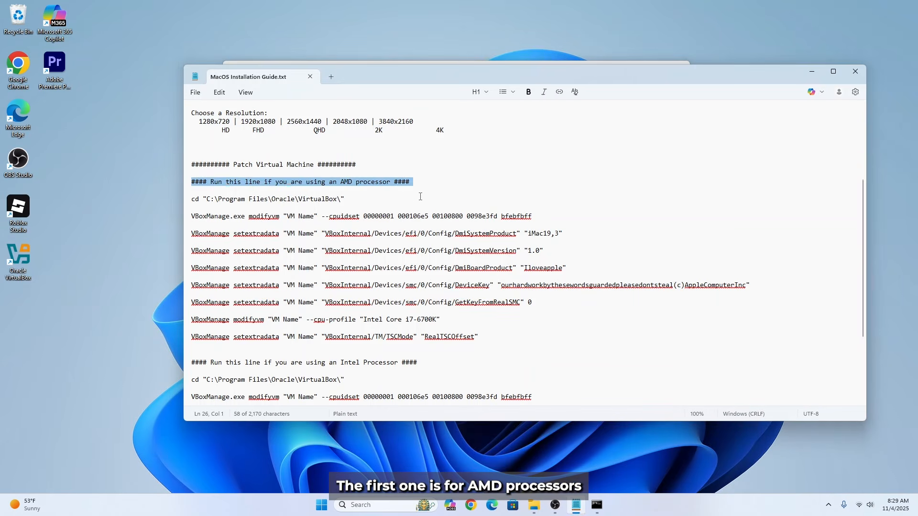
scroll(412, 195, "down", 5)
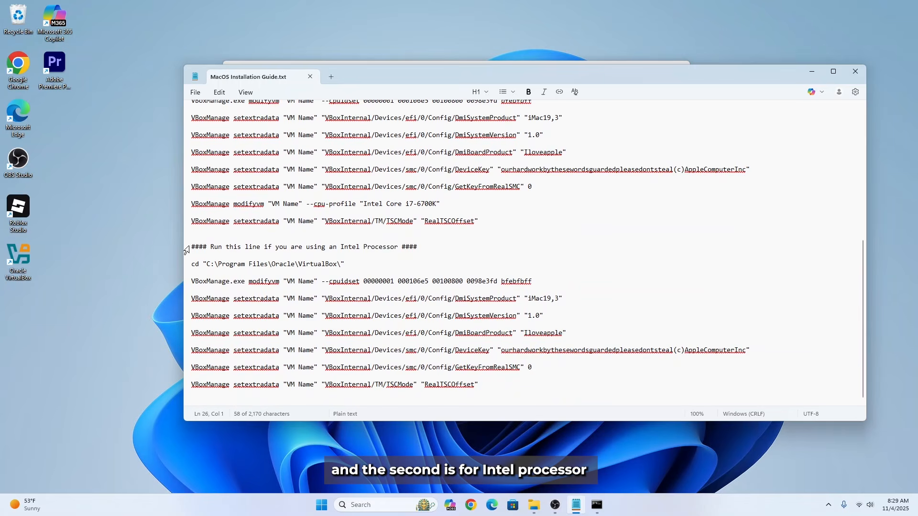
left_click_drag(192, 244, 432, 252)
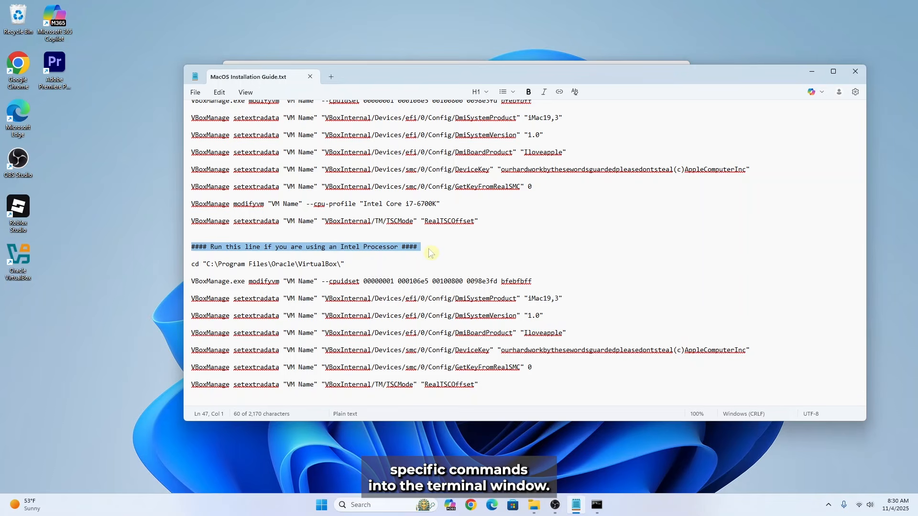
Replace every occurrence of "VM Name" with "MacOS X" in MacOS Installation Guide.txt.
scroll(430, 253, "up", 1)
key("ctrl+f")
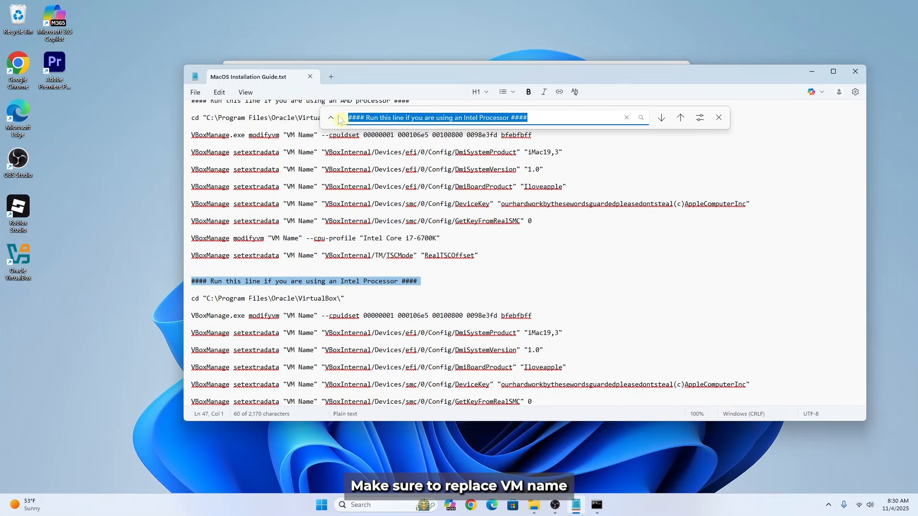
type("VM Name")
left_click(330, 117)
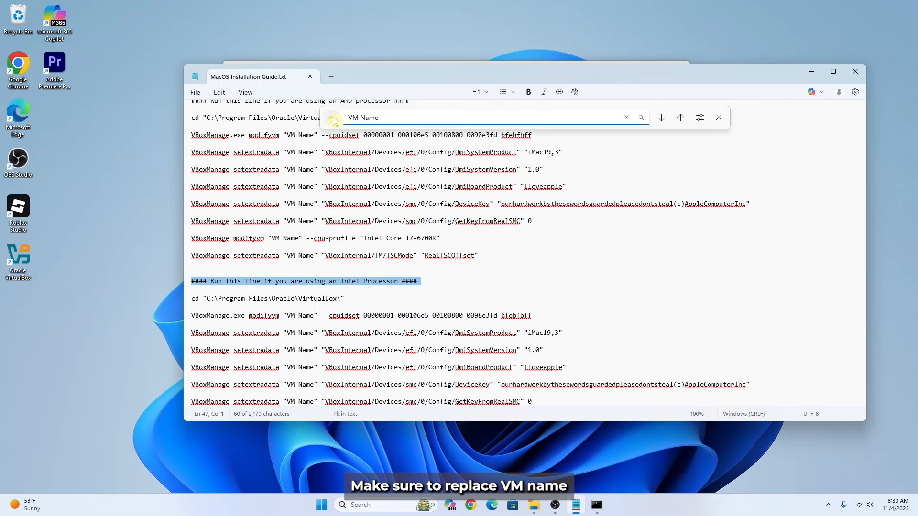
left_click(348, 135)
type("Mac")
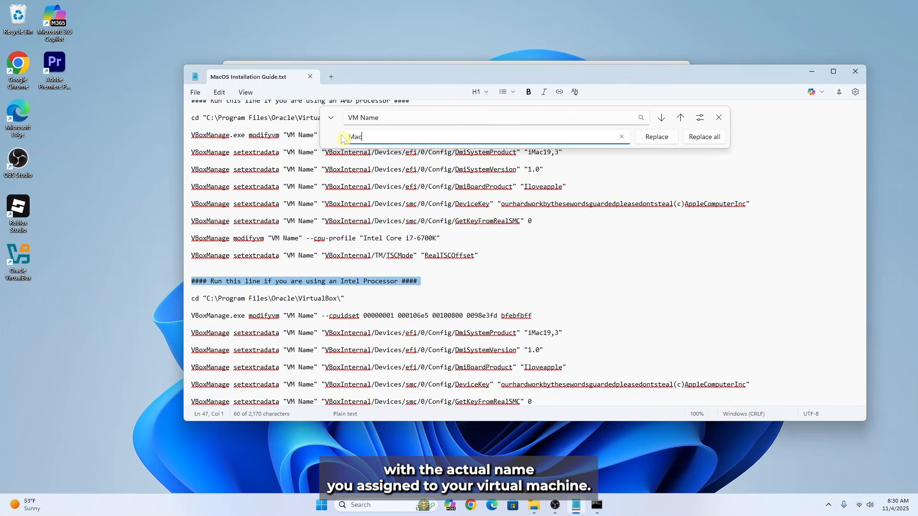
type("OS X")
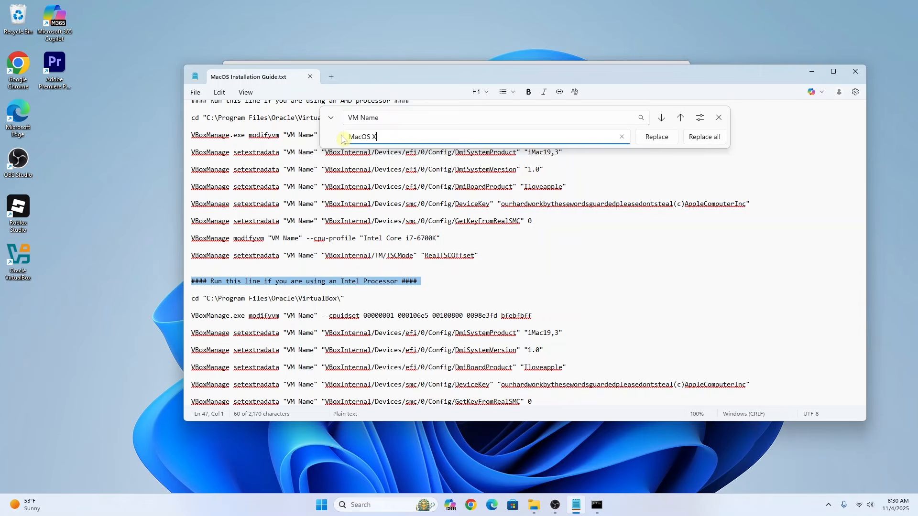
left_click(705, 137)
key("Escape")
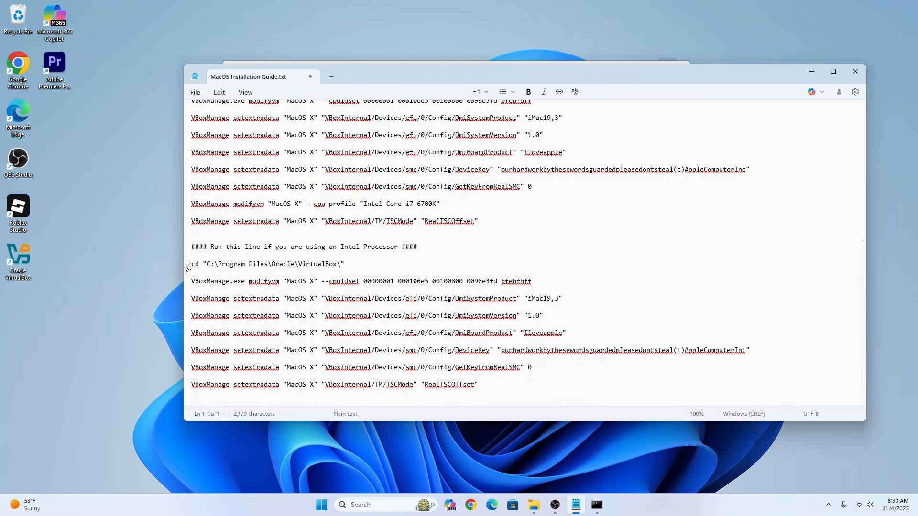
Copy the whole block of Intel processor patch commands from the guide and run it in the administrator Command Prompt.
left_click(192, 264)
left_click_drag(191, 264, 497, 389)
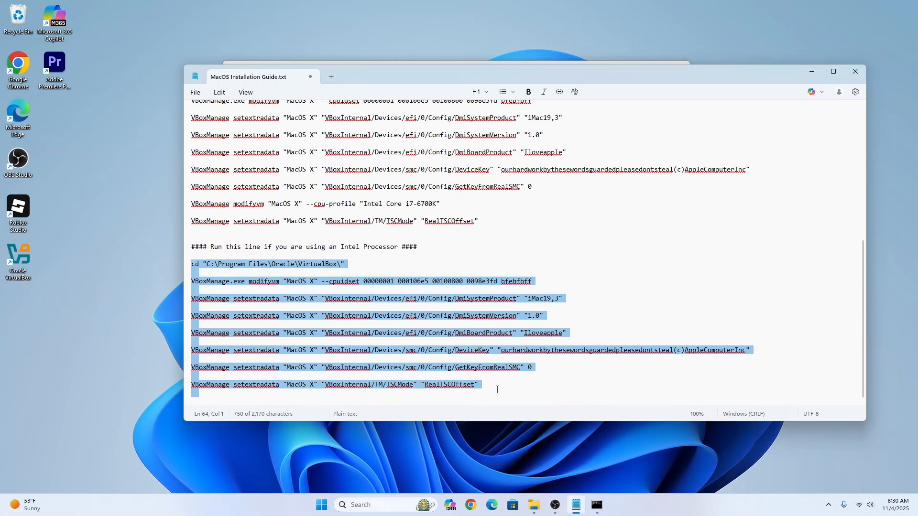
right_click(395, 306)
left_click(443, 291)
left_click(597, 504)
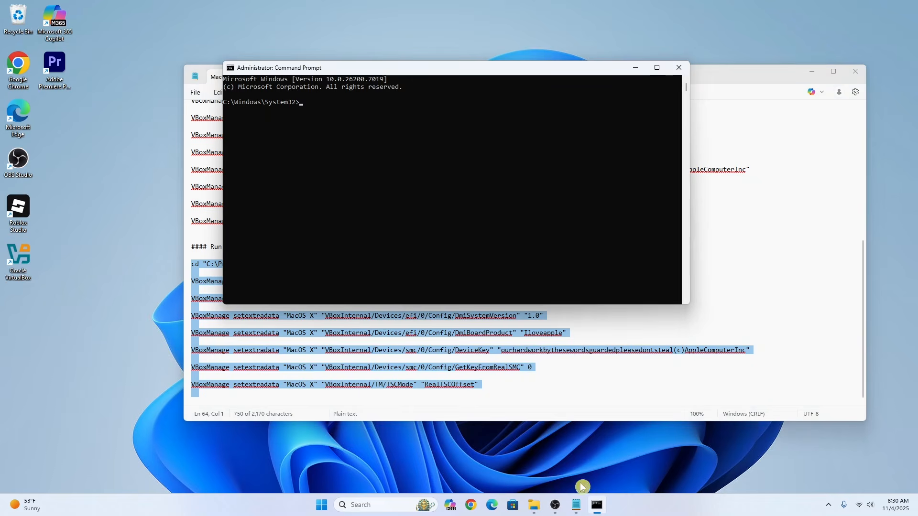
right_click(332, 108)
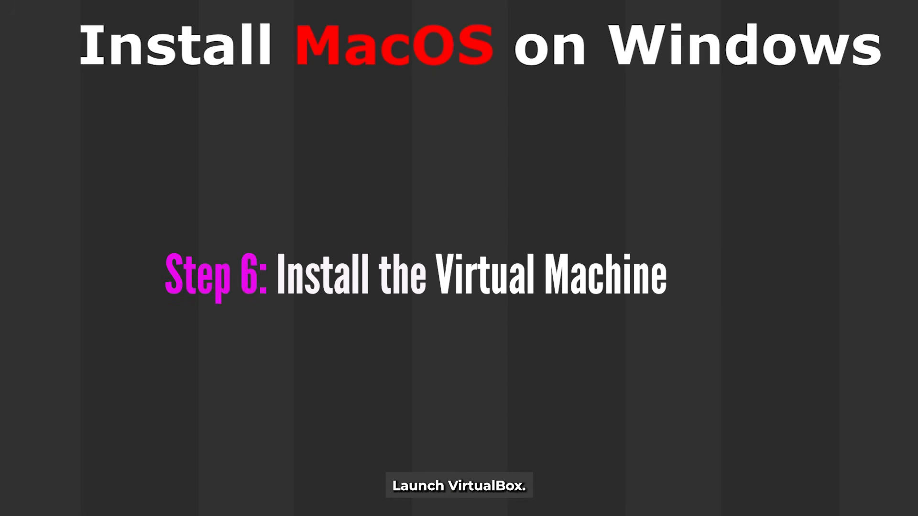
Launch VirtualBox, start the MacOS X virtual machine, and choose English as the installer language.
double_click(15, 255)
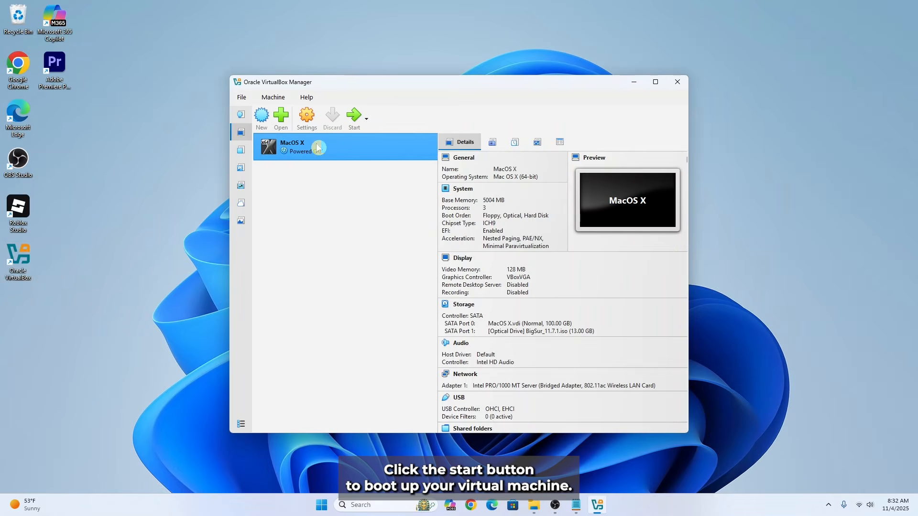
left_click(352, 117)
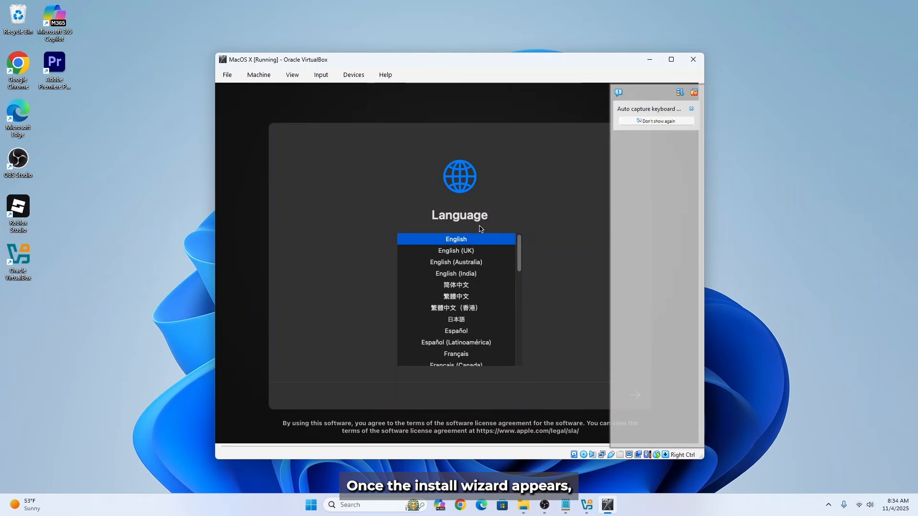
double_click(440, 241)
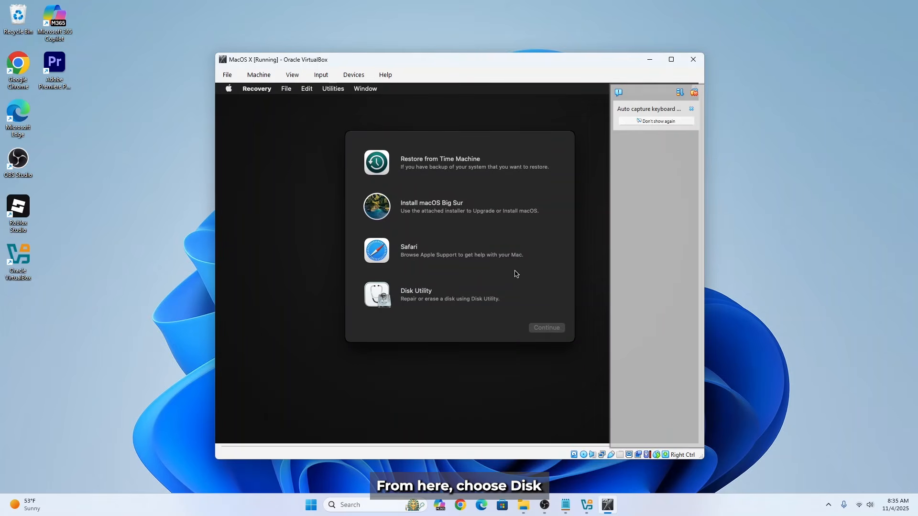
In Disk Utility, erase VBOX HARDDISK Media as APFS with GUID Partition Map under a personal volume name, and quit Disk Utility.
left_click(416, 296)
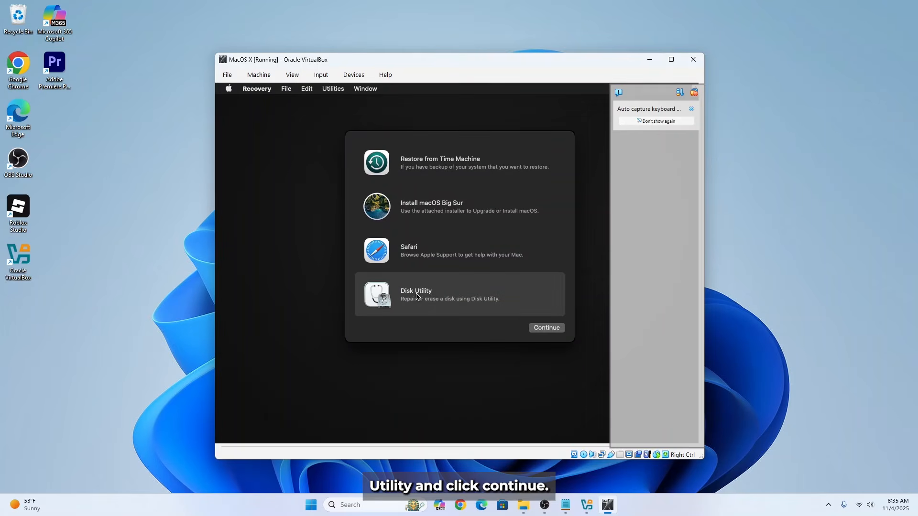
left_click(543, 330)
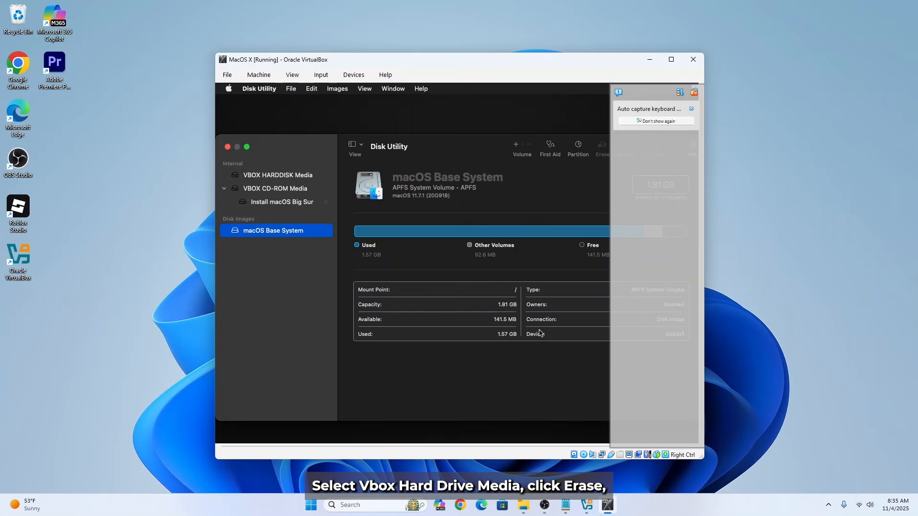
left_click(288, 178)
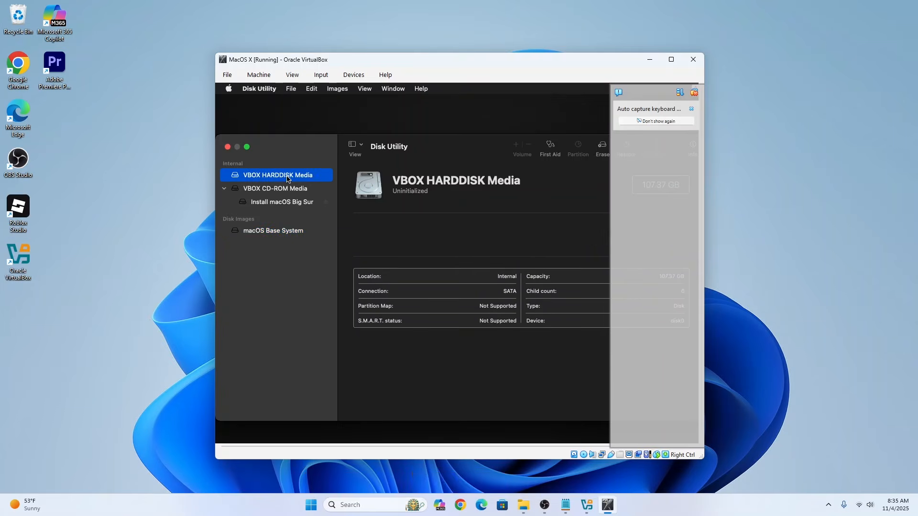
left_click(602, 148)
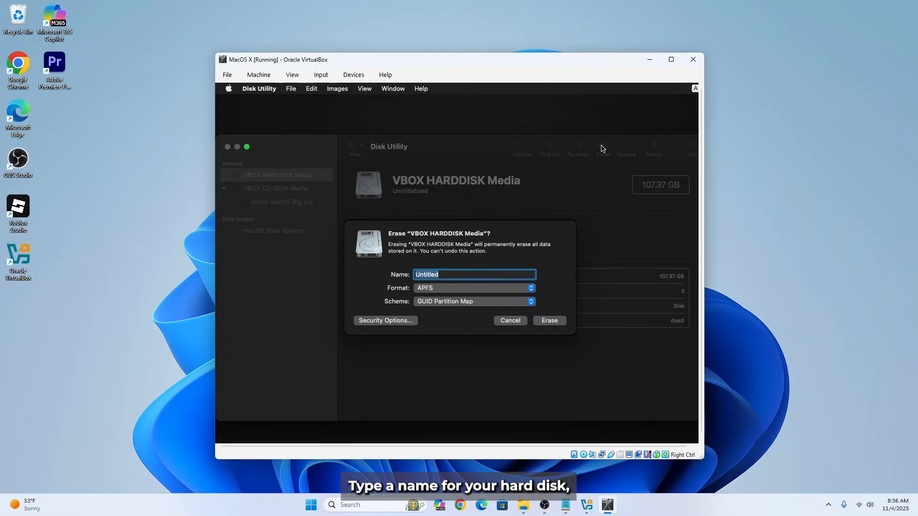
type("Daniel")
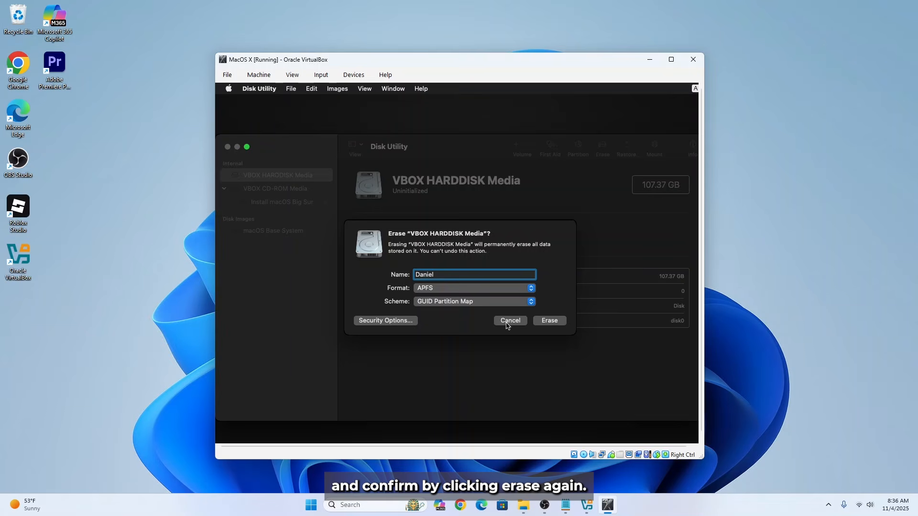
left_click(549, 321)
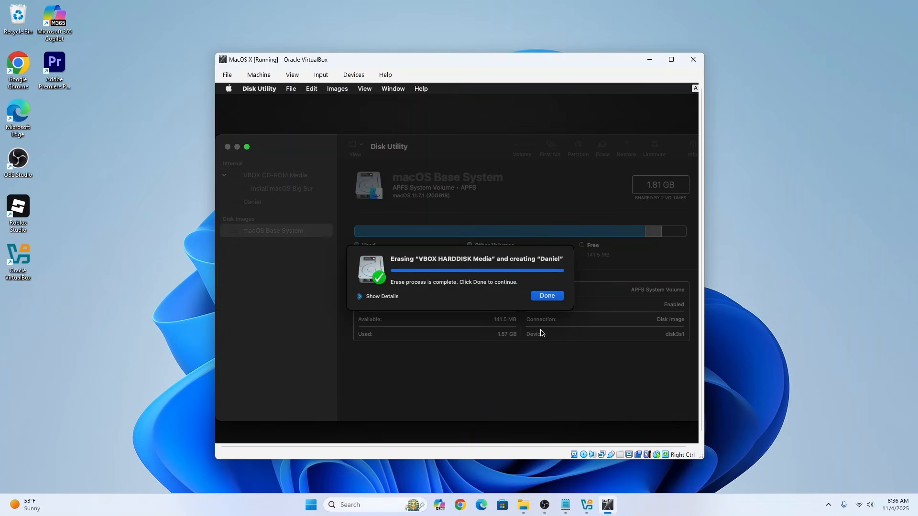
left_click(552, 298)
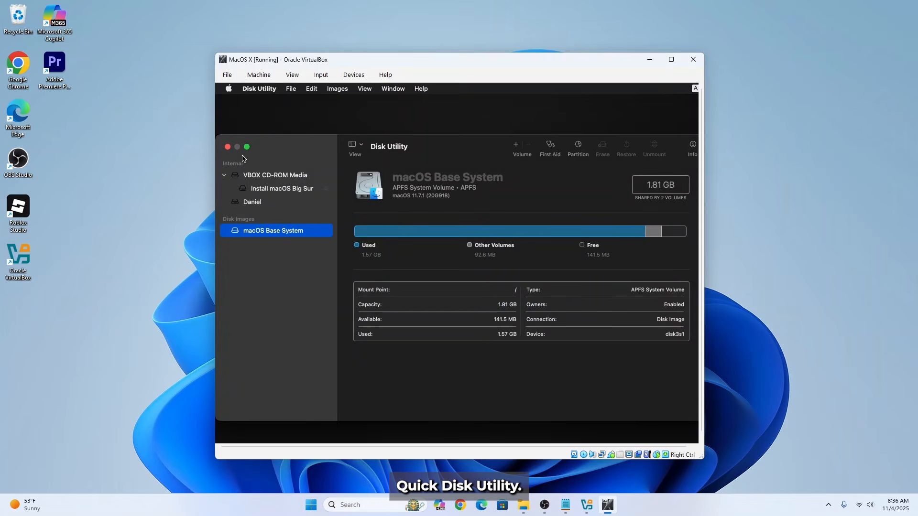
left_click(228, 147)
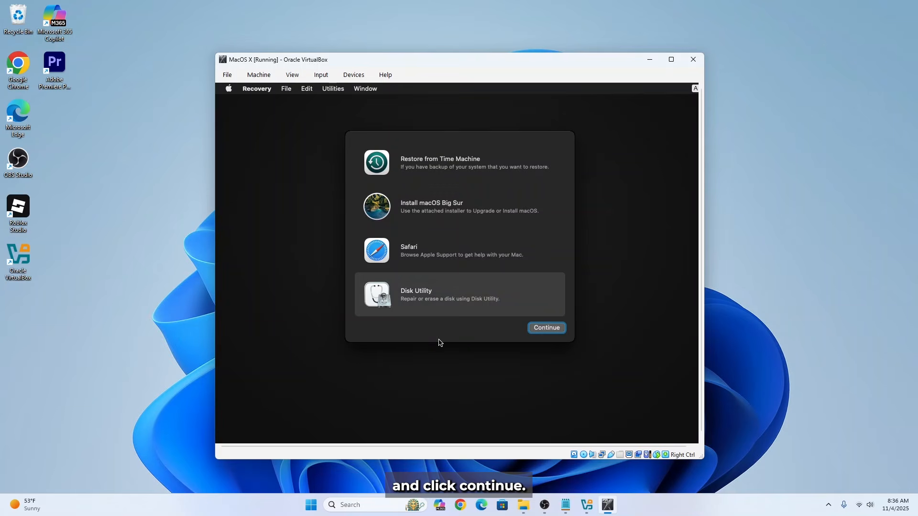
Start the macOS Big Sur installation, agree to the software license, and select the newly formatted disk as the destination.
left_click(413, 208)
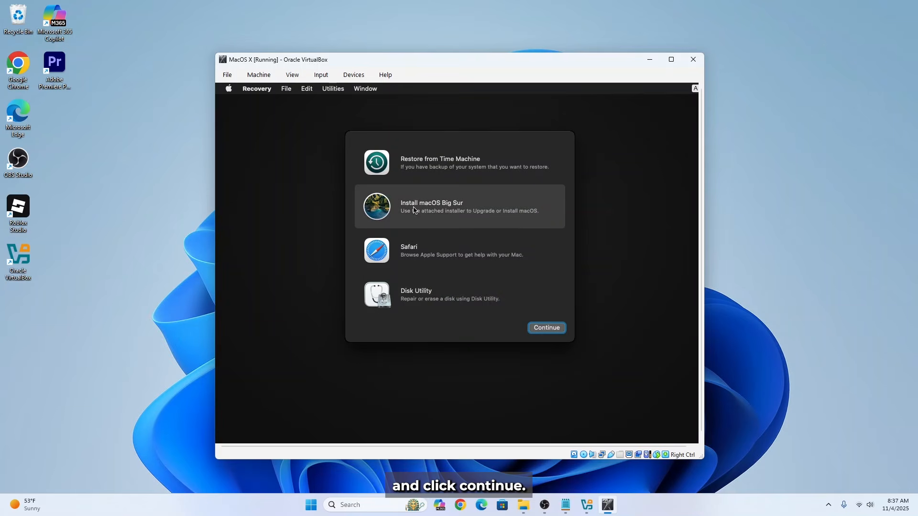
left_click(542, 328)
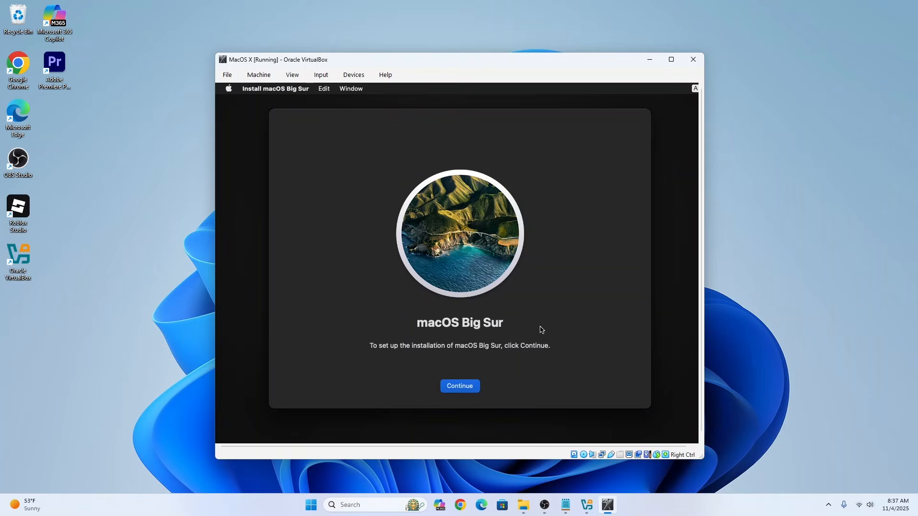
left_click(459, 386)
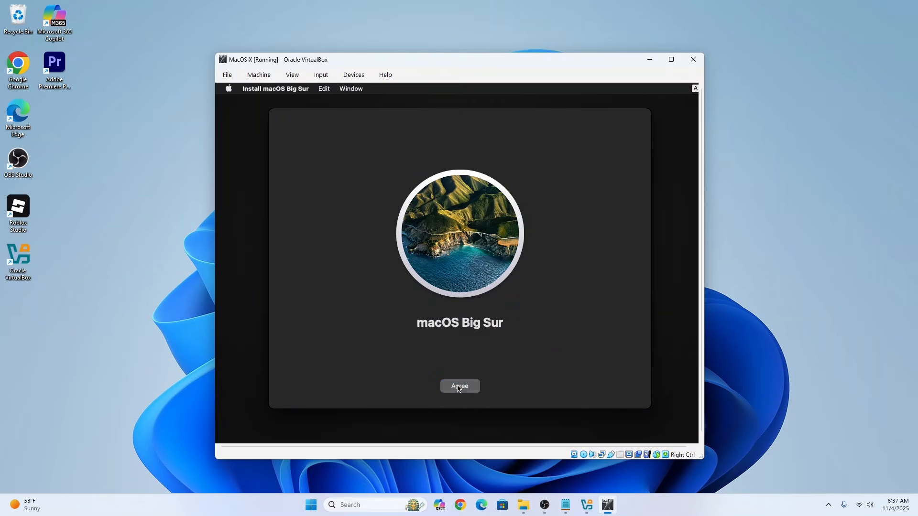
left_click(490, 388)
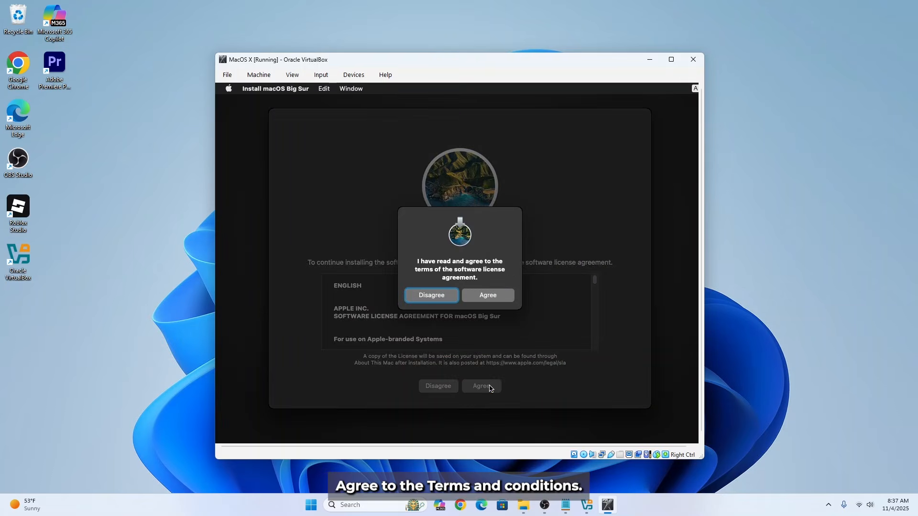
left_click(485, 296)
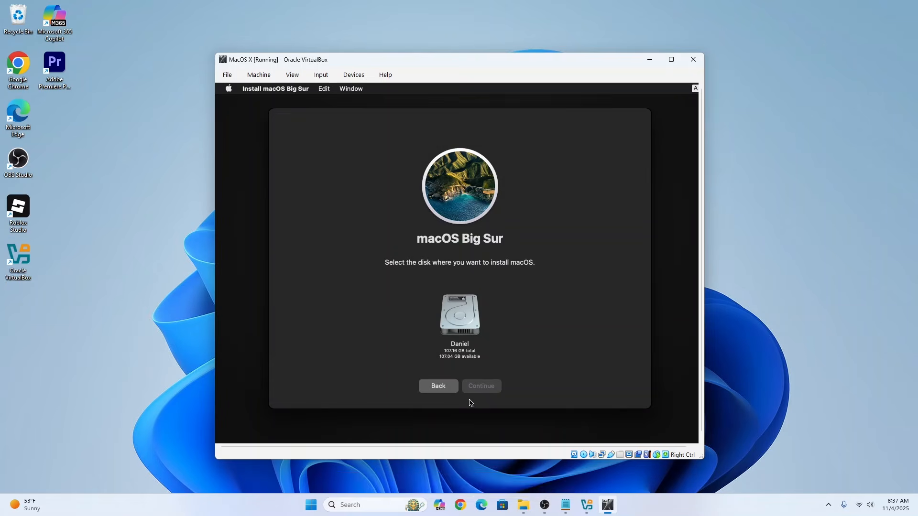
left_click(460, 318)
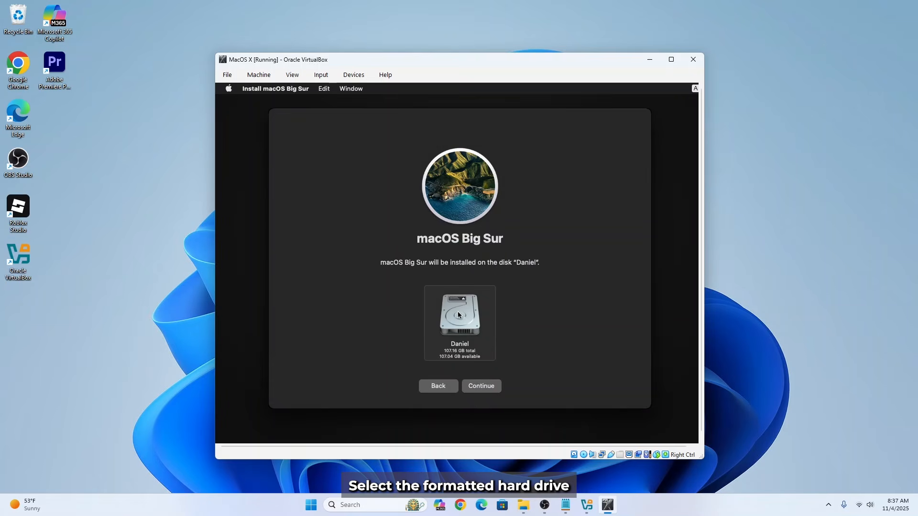
left_click(485, 387)
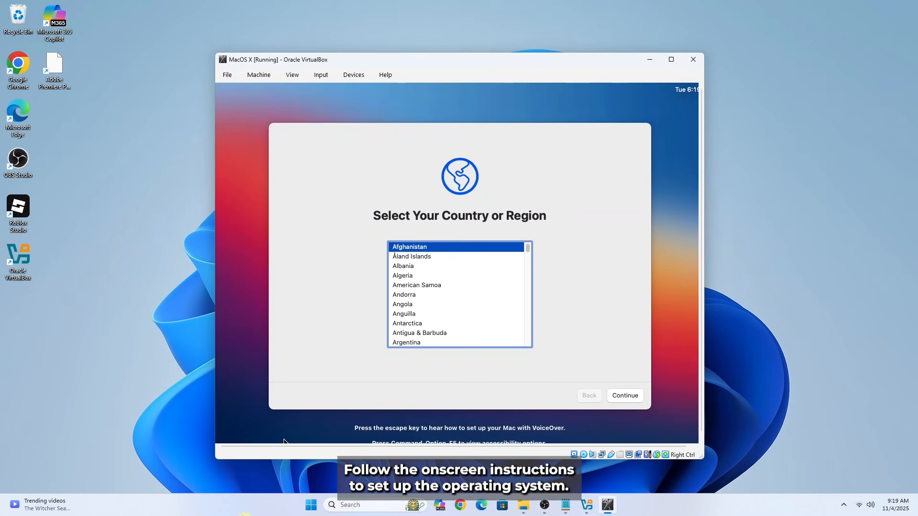
Set the country to United States, accept the suggested written and spoken languages, and pass the accessibility options with Not Now.
scroll(507, 271, "down", 20)
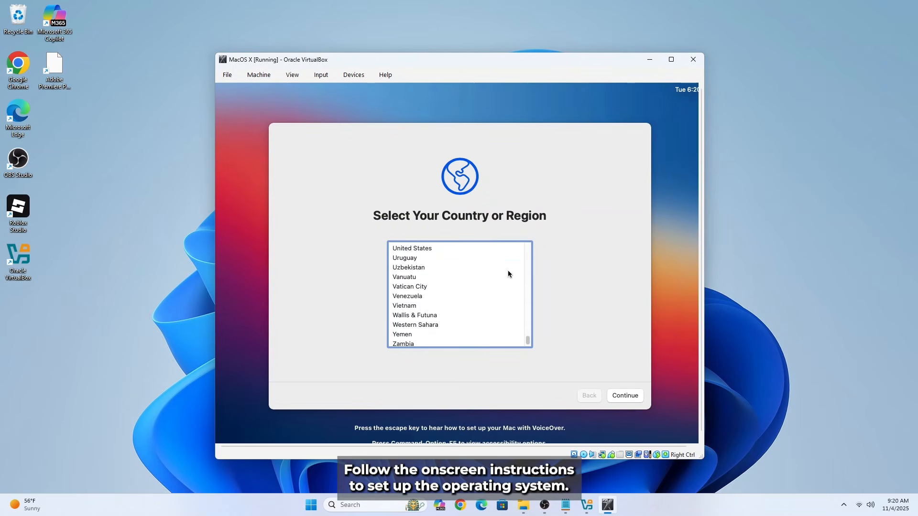
left_click(414, 252)
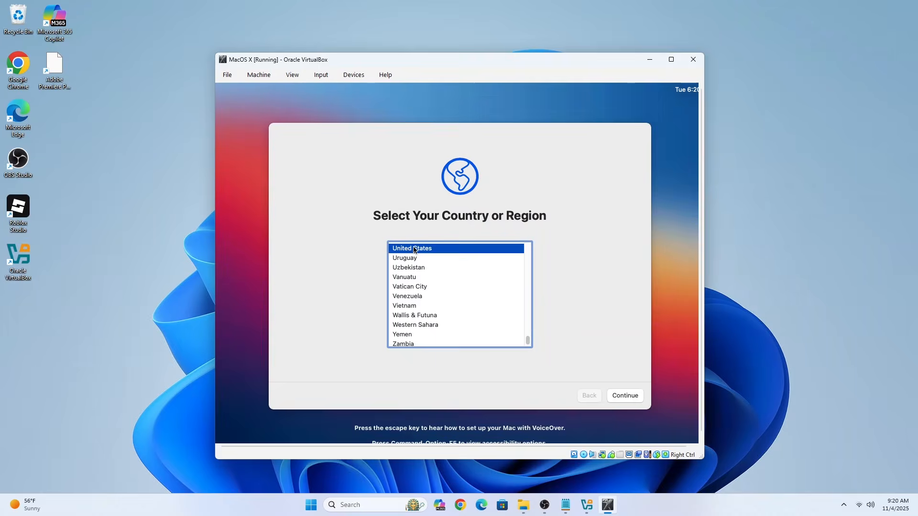
left_click(623, 396)
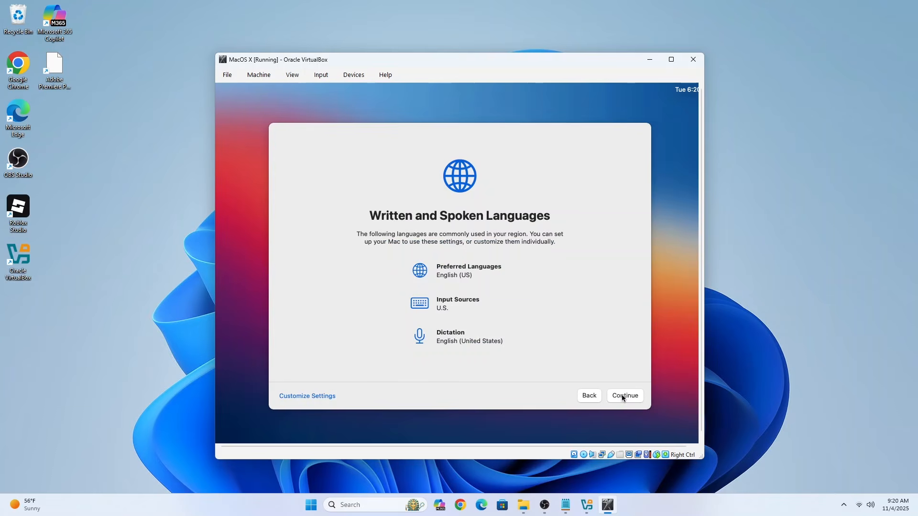
left_click(623, 396)
left_click(622, 397)
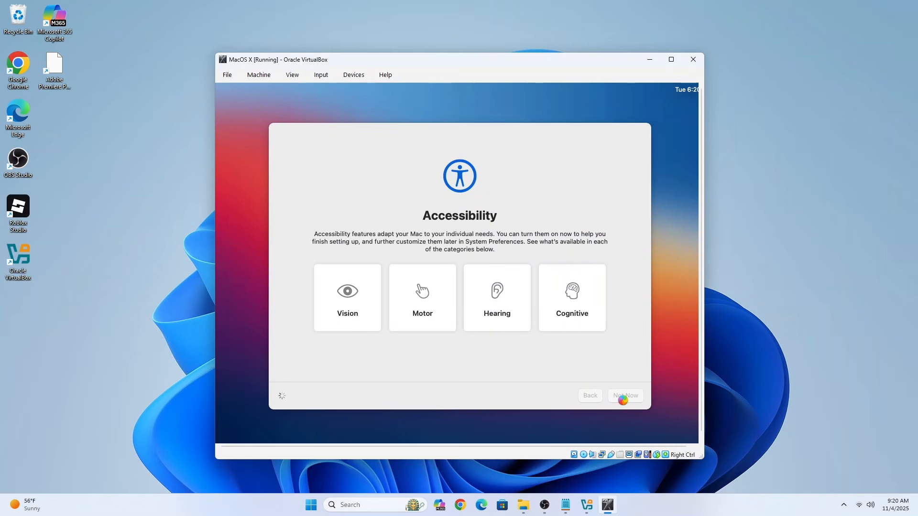
left_click(621, 395)
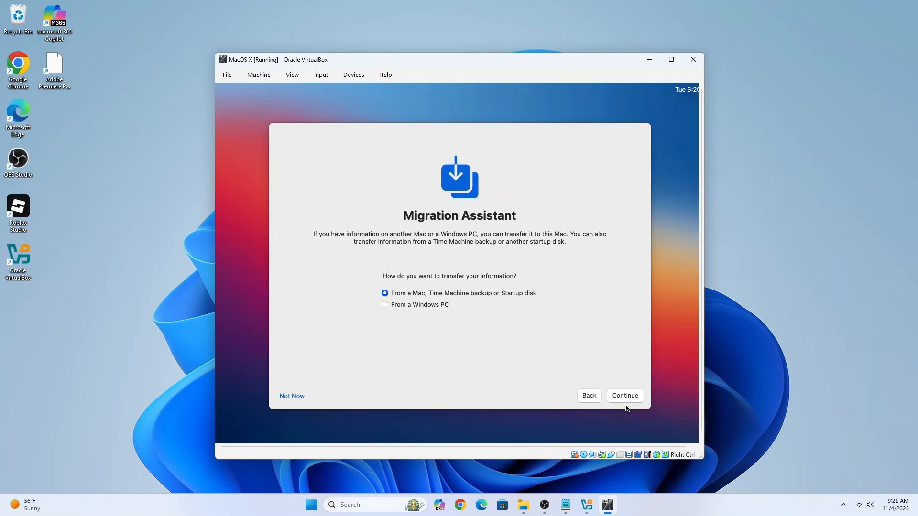
Continue setup past Migration Assistant and Analytics without sharing crash data, and choose Not Now for Improve Siri & Dictation.
left_click(623, 395)
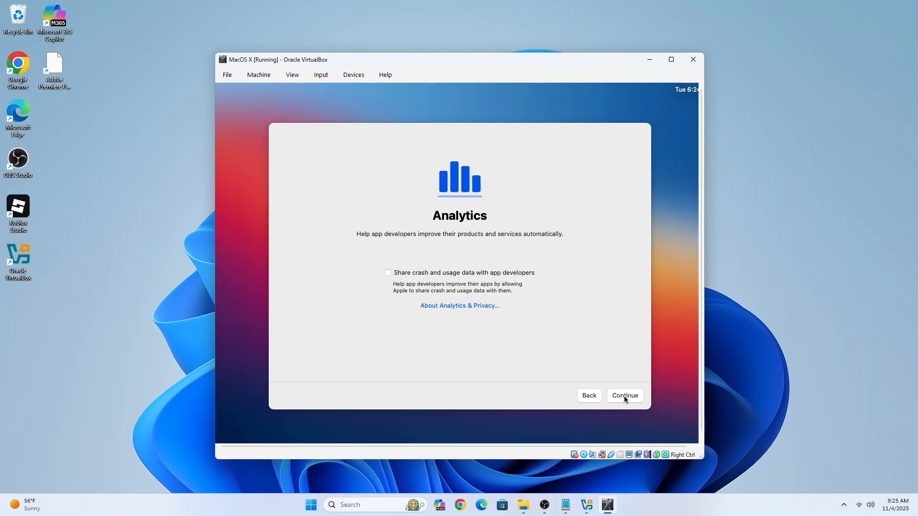
left_click(624, 396)
left_click(621, 394)
left_click(624, 396)
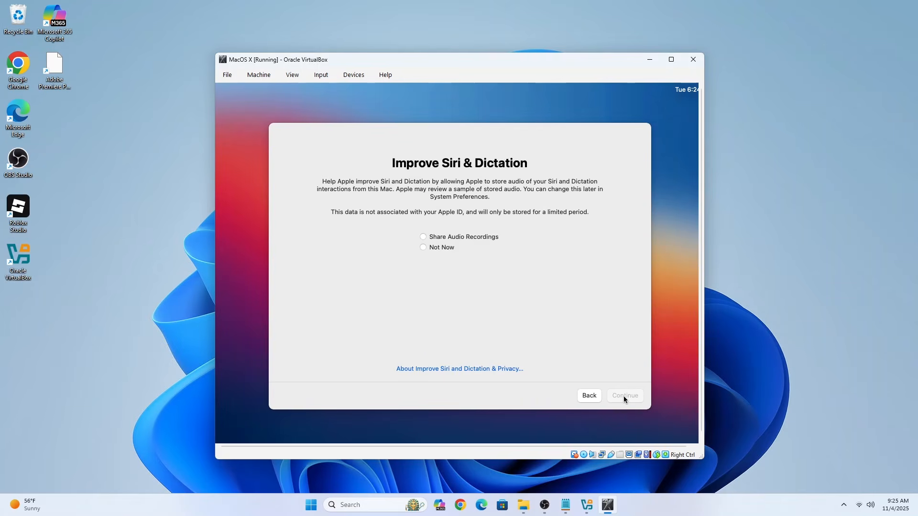
left_click(423, 248)
left_click(623, 396)
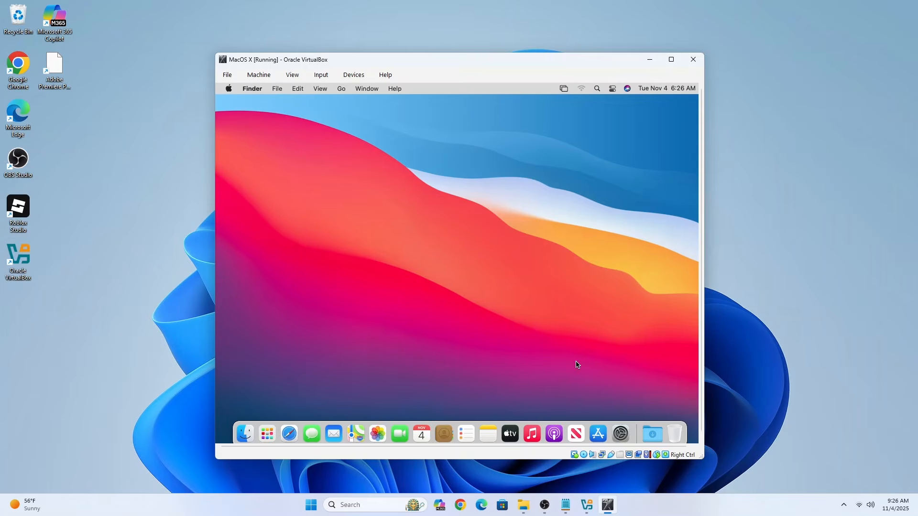
left_click(246, 435)
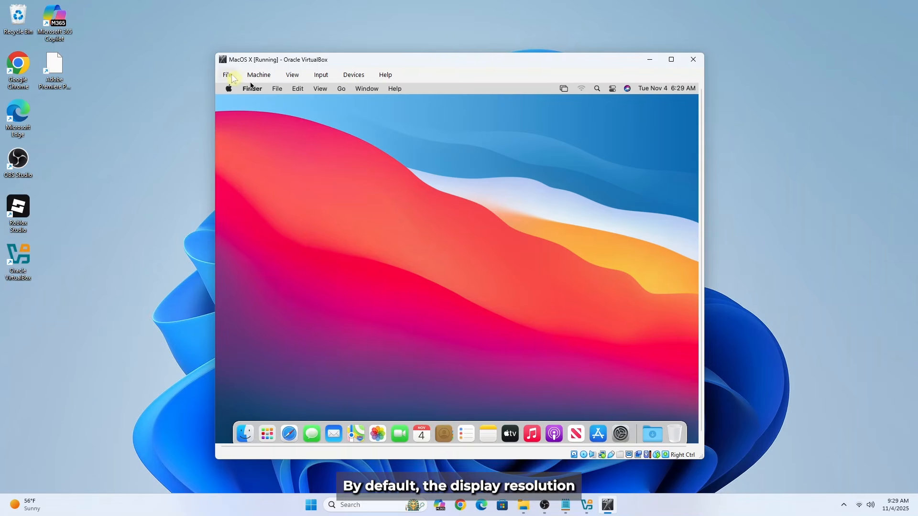
left_click(276, 90)
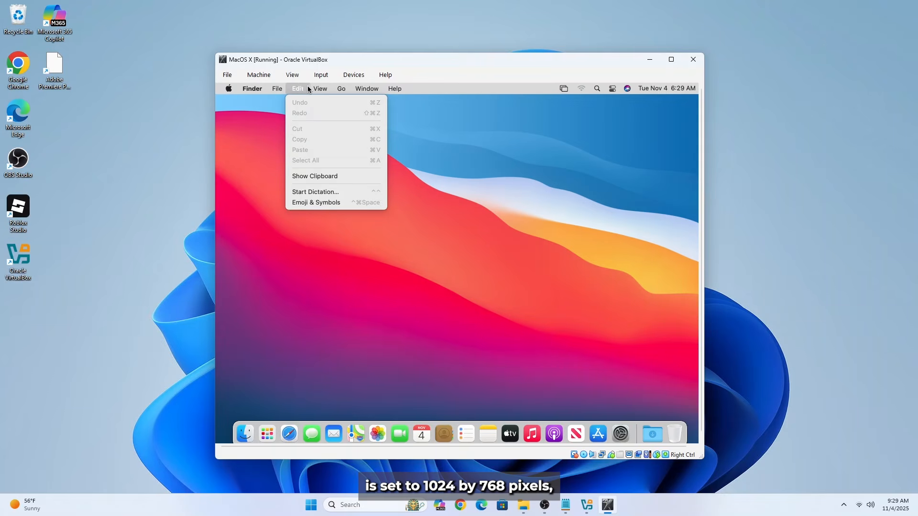
mouse_move(316, 89)
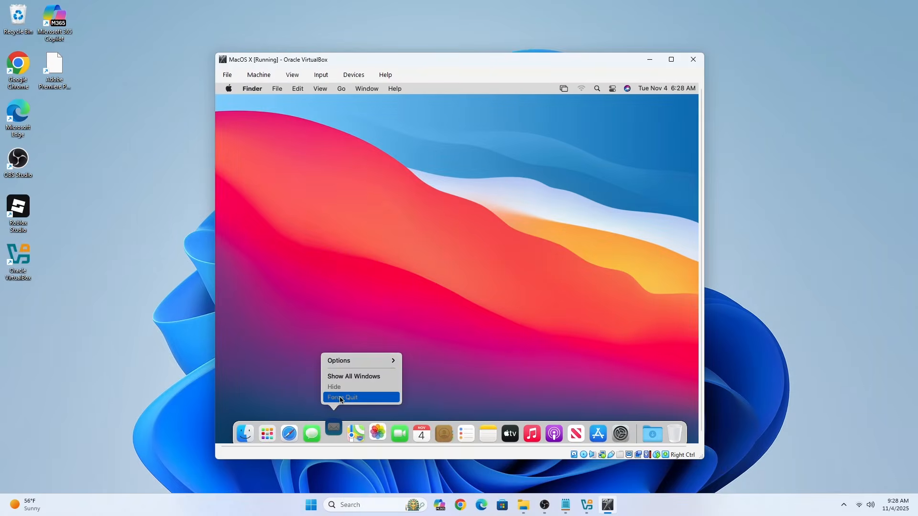
Shut down the running MacOS X virtual machine and confirm the shutdown.
left_click(259, 74)
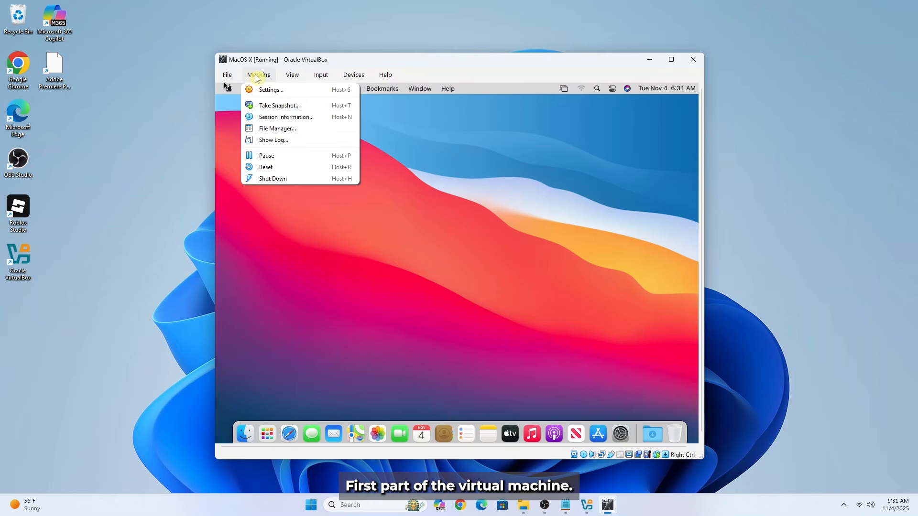
left_click(285, 177)
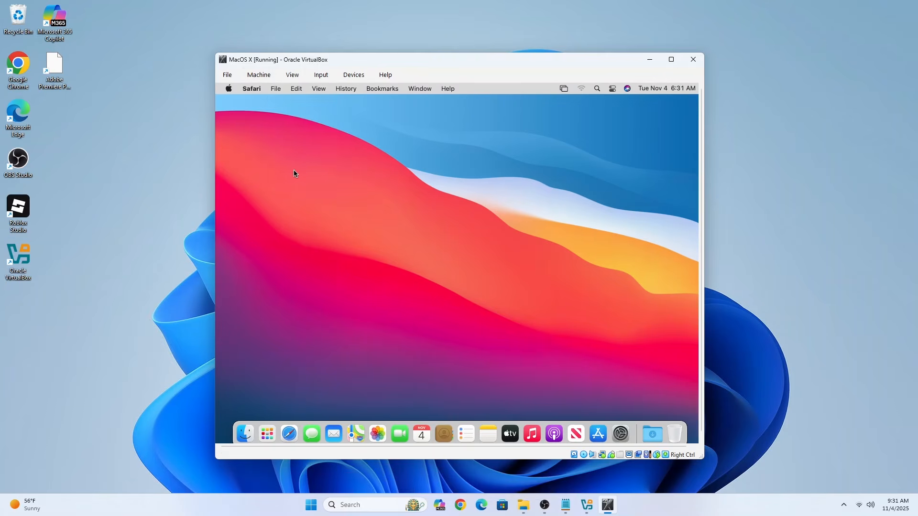
left_click(533, 214)
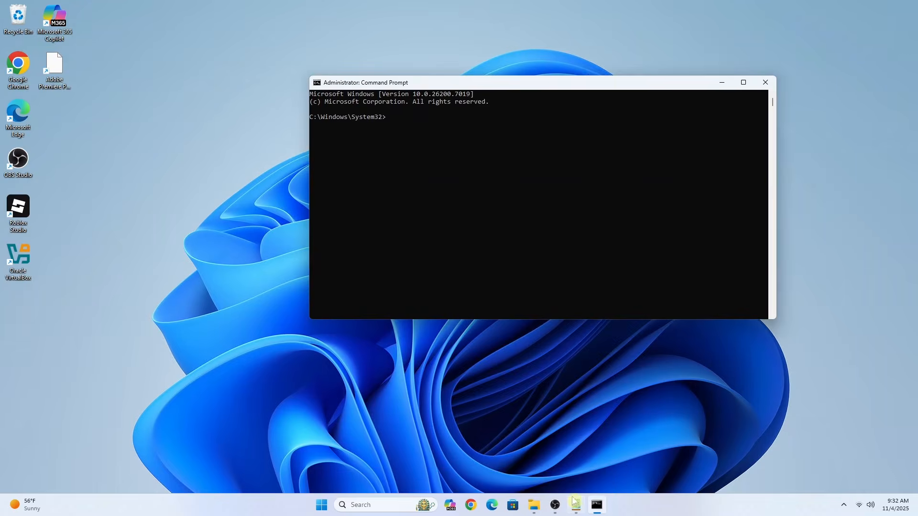
Copy the cd "C:\Program Files\Oracle\VirtualBox\" line from the installation guide in Notepad and run it in Command Prompt.
left_click(576, 505)
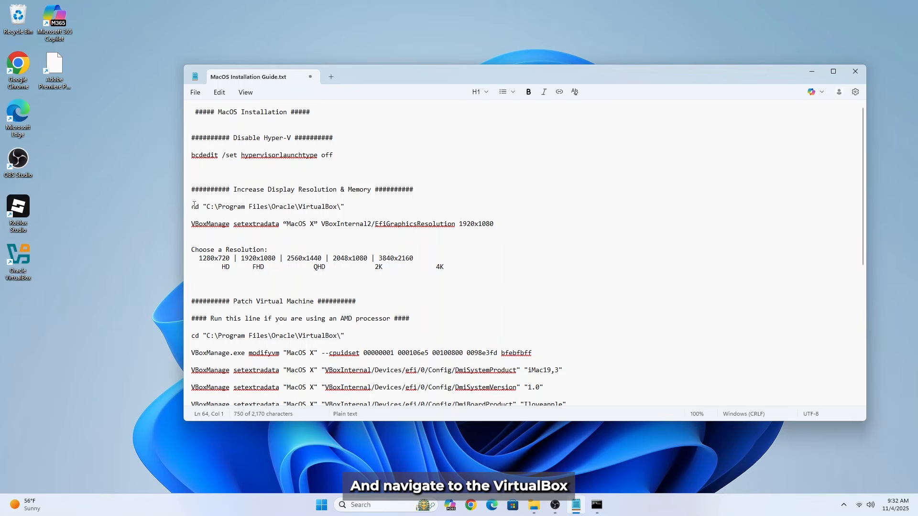
left_click_drag(194, 204, 345, 206)
right_click(344, 206)
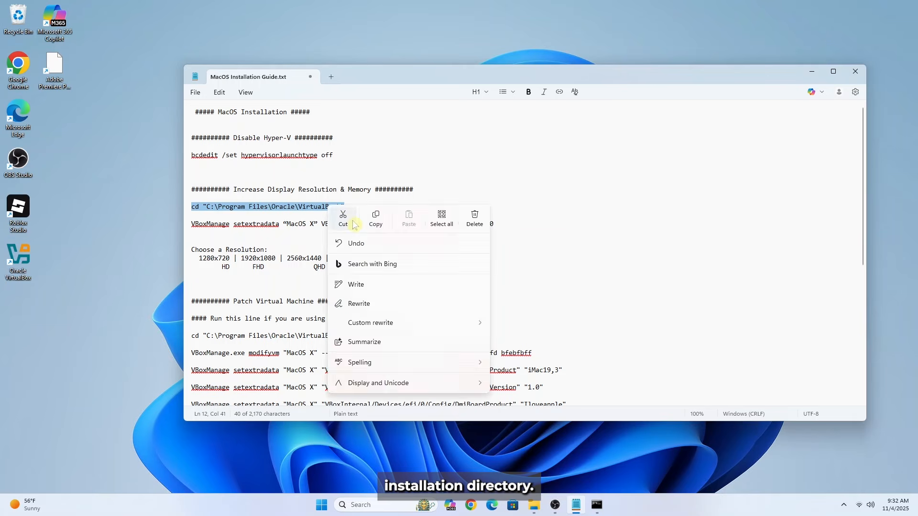
left_click(375, 217)
left_click(598, 506)
right_click(434, 120)
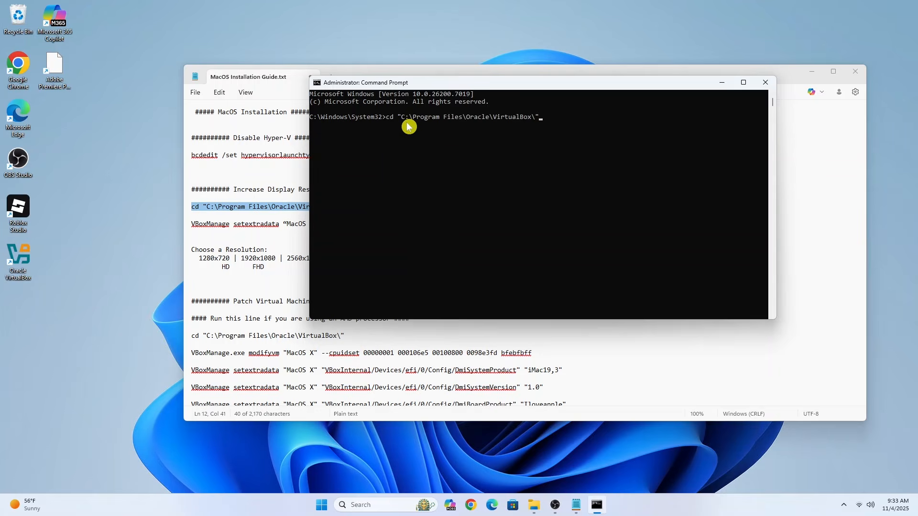
key("Return")
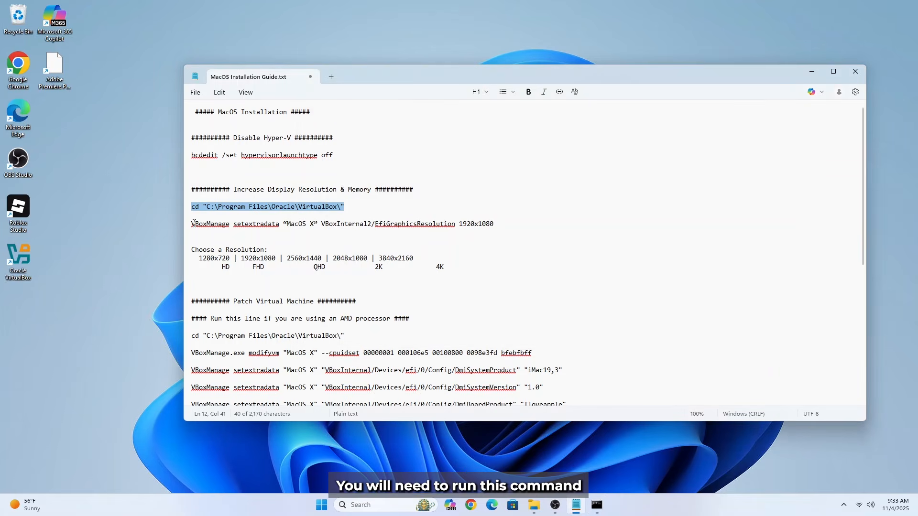
Copy the VBoxManage setextradata line setting VBoxInternal2/EfiGraphicsResolution to 1920x1080 for "MacOS X" from the guide and paste it into Command Prompt.
left_click_drag(193, 224, 500, 225)
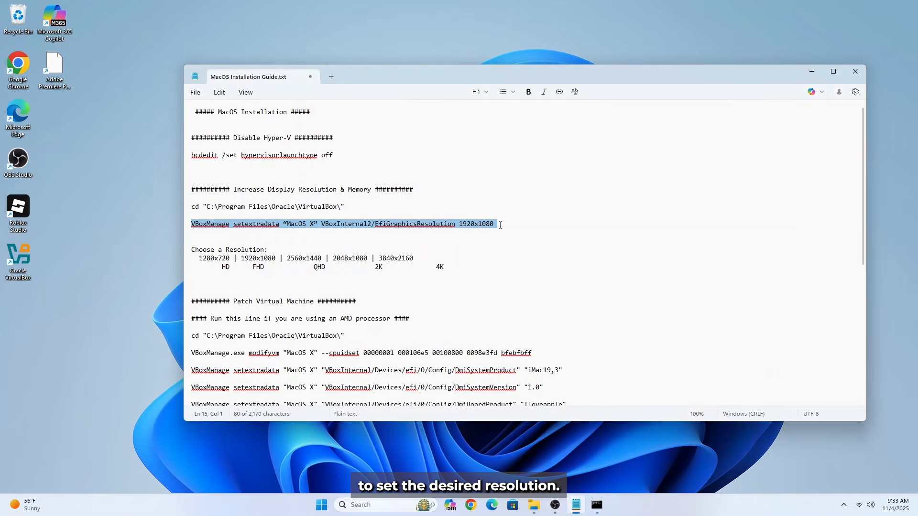
right_click(471, 225)
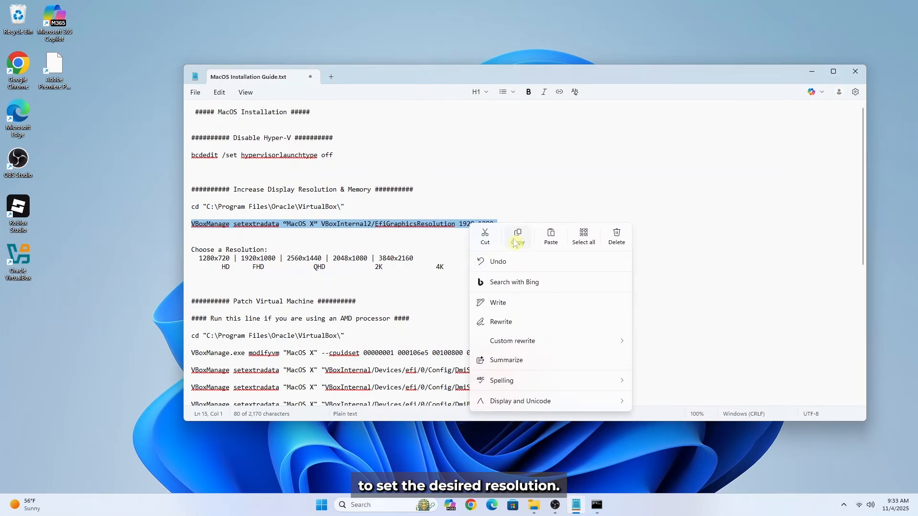
left_click(515, 242)
left_click(597, 505)
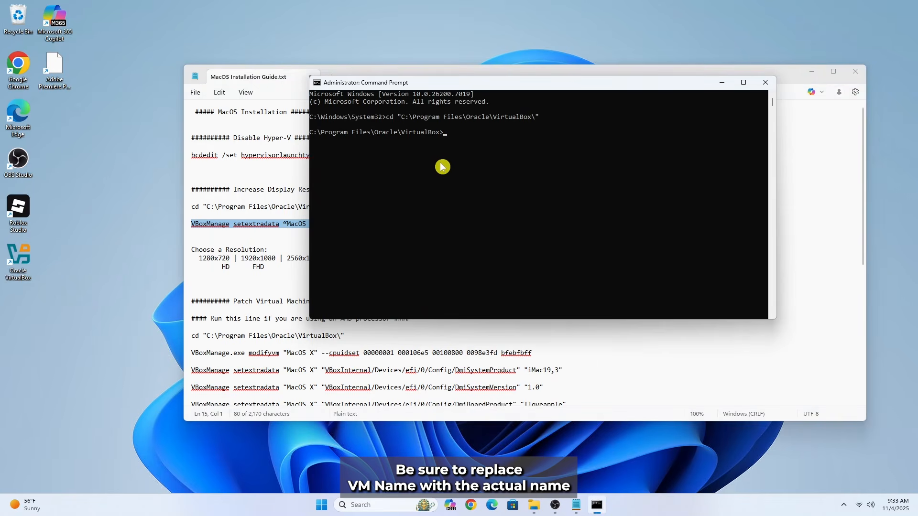
right_click(462, 138)
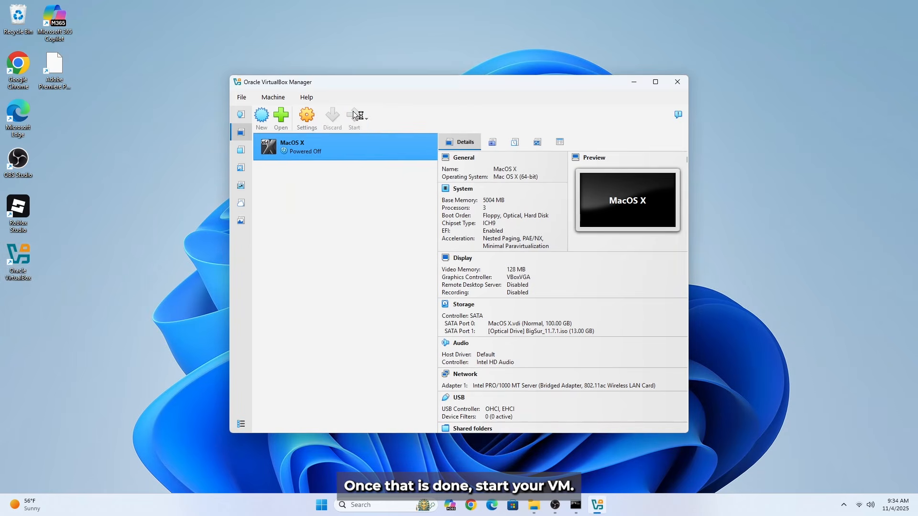
Start the MacOS X virtual machine from VirtualBox Manager and open the view options of its running window.
left_click(353, 111)
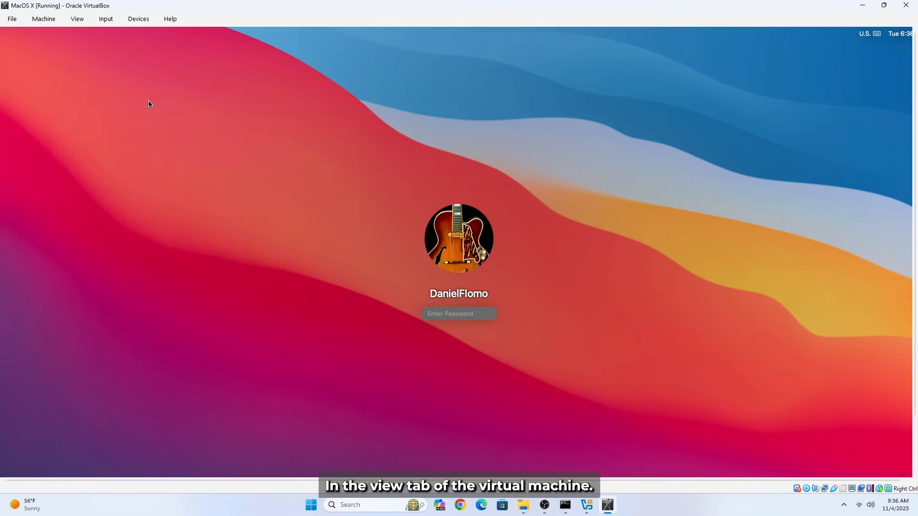
left_click(77, 19)
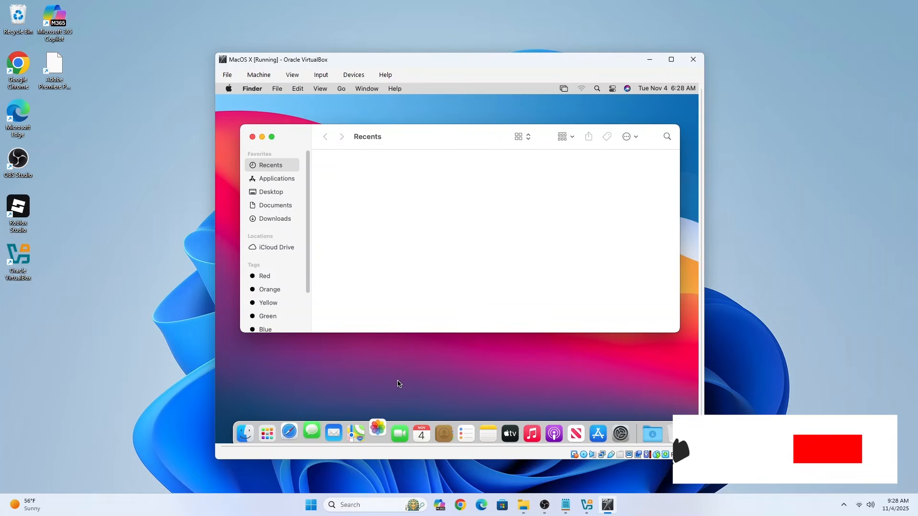
Close the Finder Recents window on the macOS desktop.
left_click(416, 401)
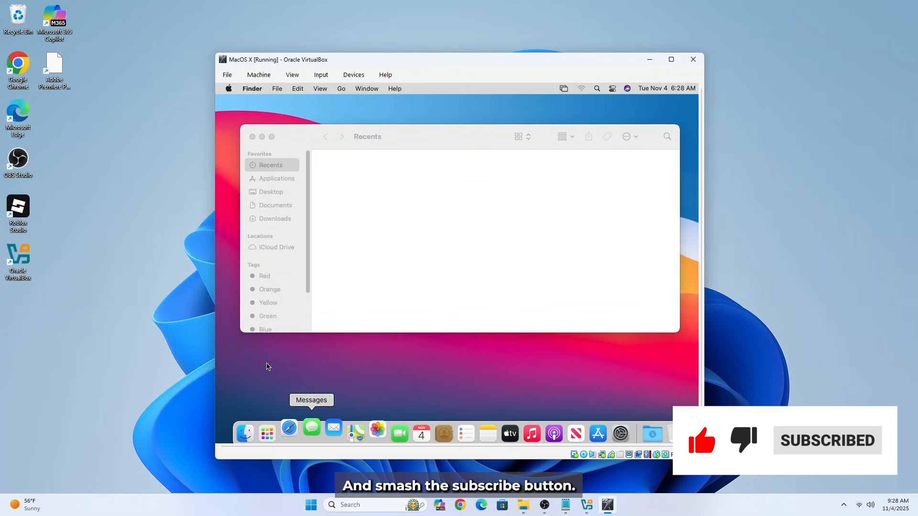
left_click(253, 140)
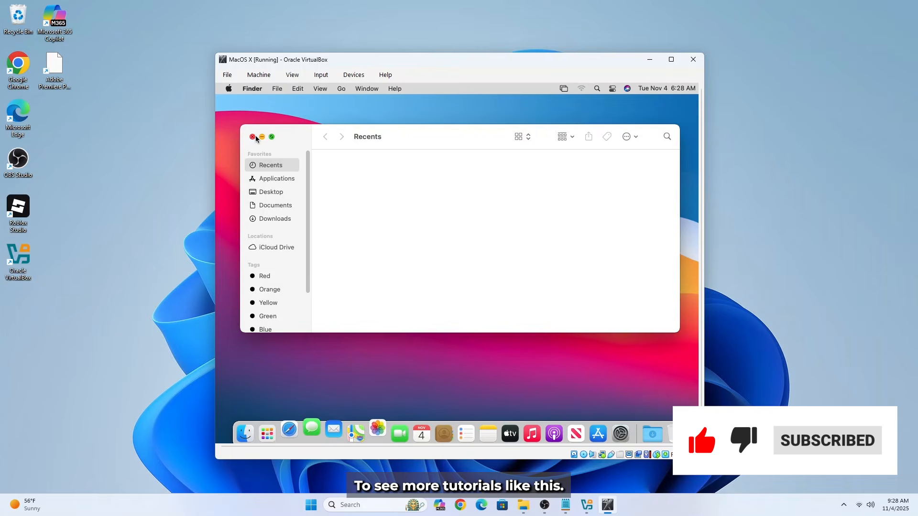
left_click(252, 137)
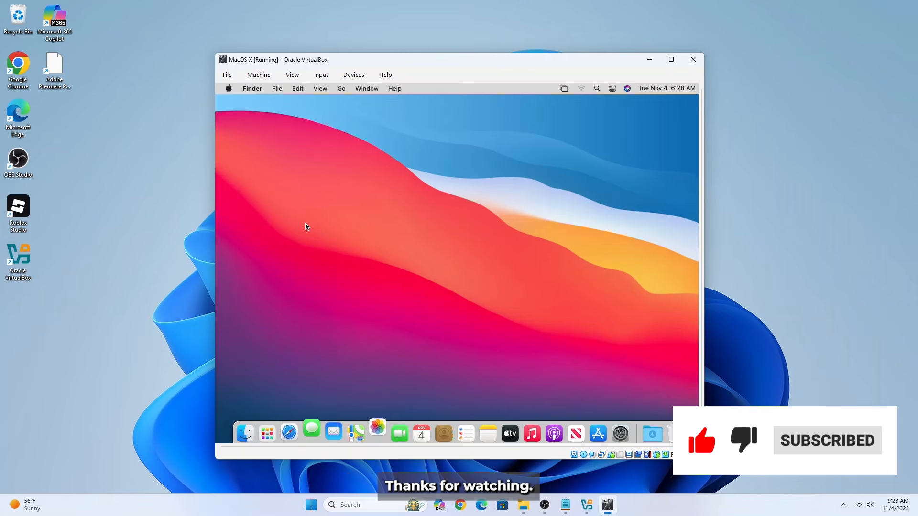